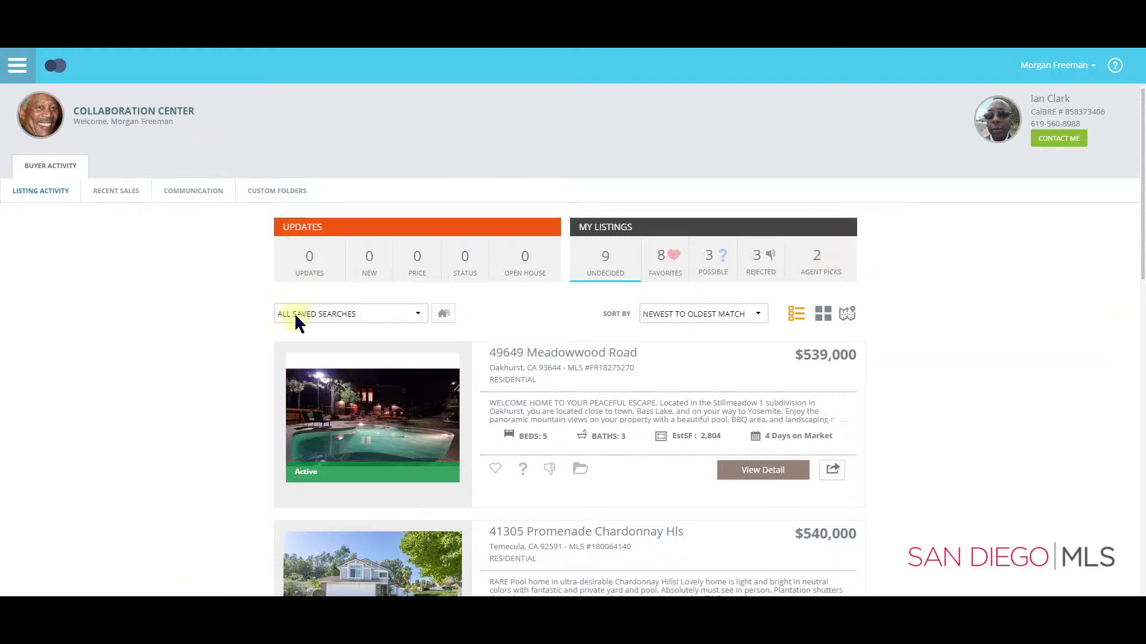
# Step: Filter the listings by the saved search "500-550K, 3/2, w/Pool & View"
pyautogui.click(419, 314)
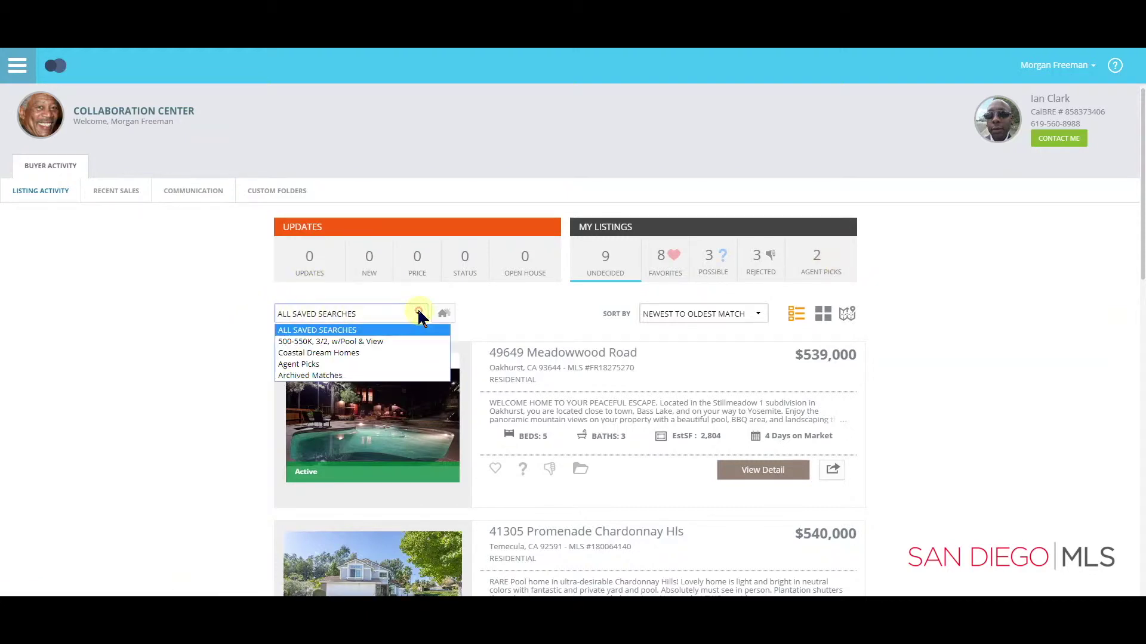
pyautogui.click(337, 342)
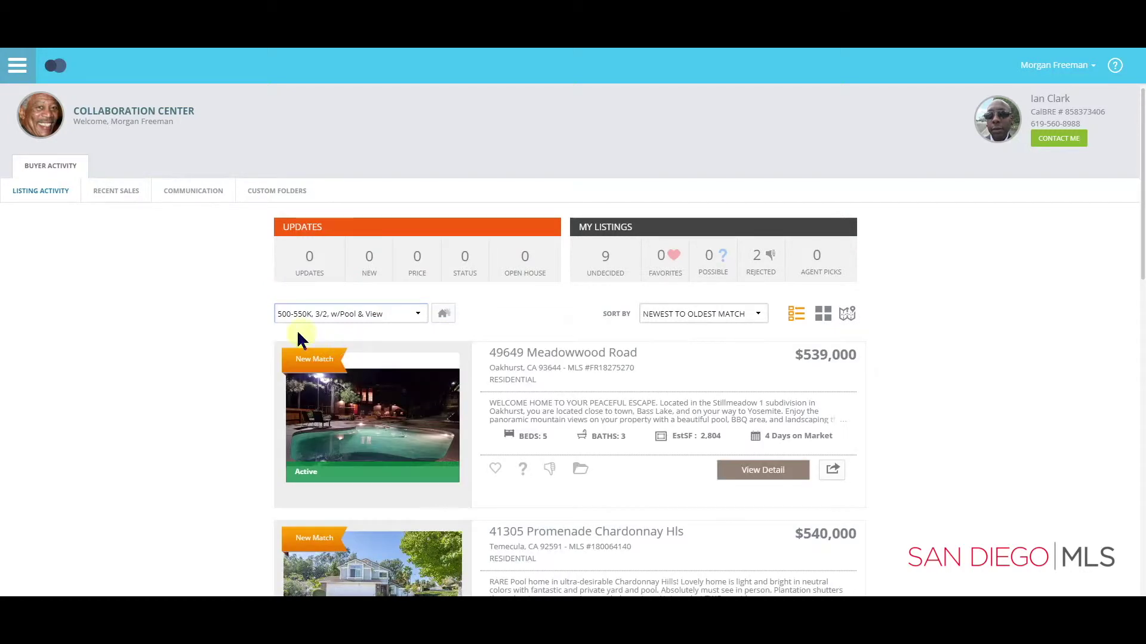
# Step: Compare the $540,000 Temecula listing with the $549,900 Yucaipa listing side by side
pyautogui.click(445, 316)
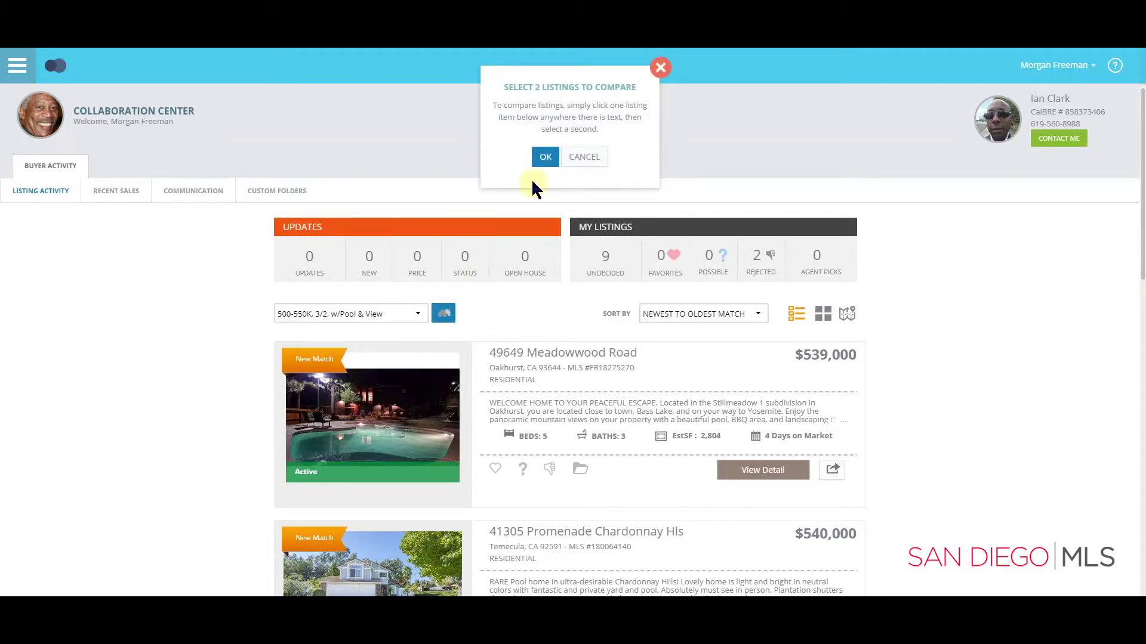
pyautogui.click(542, 158)
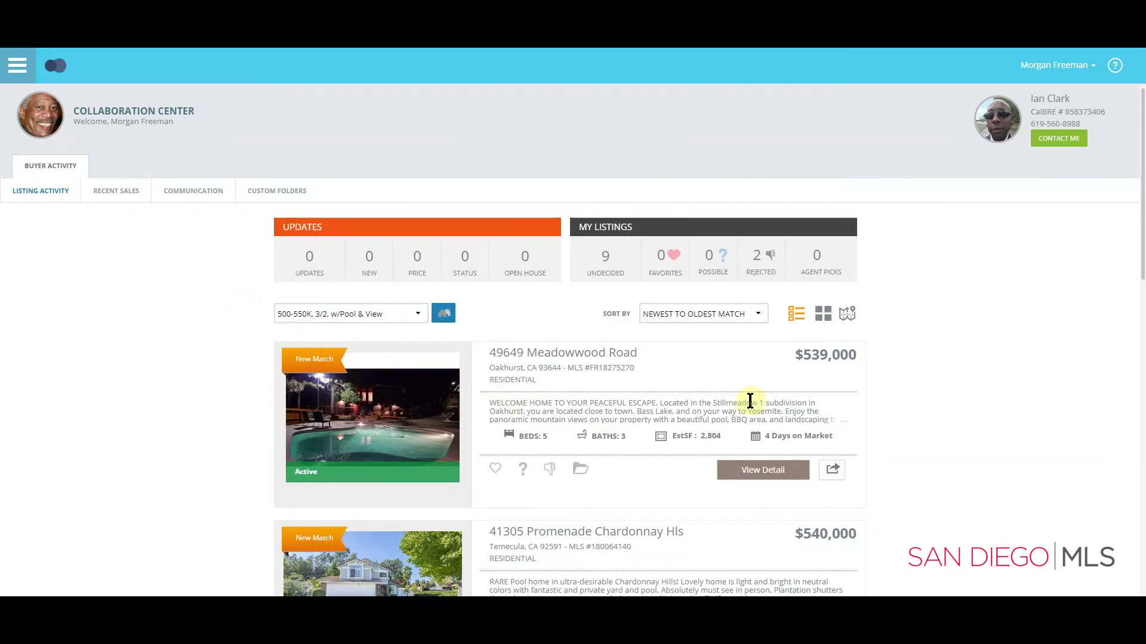
pyautogui.scroll(-2, 750, 400)
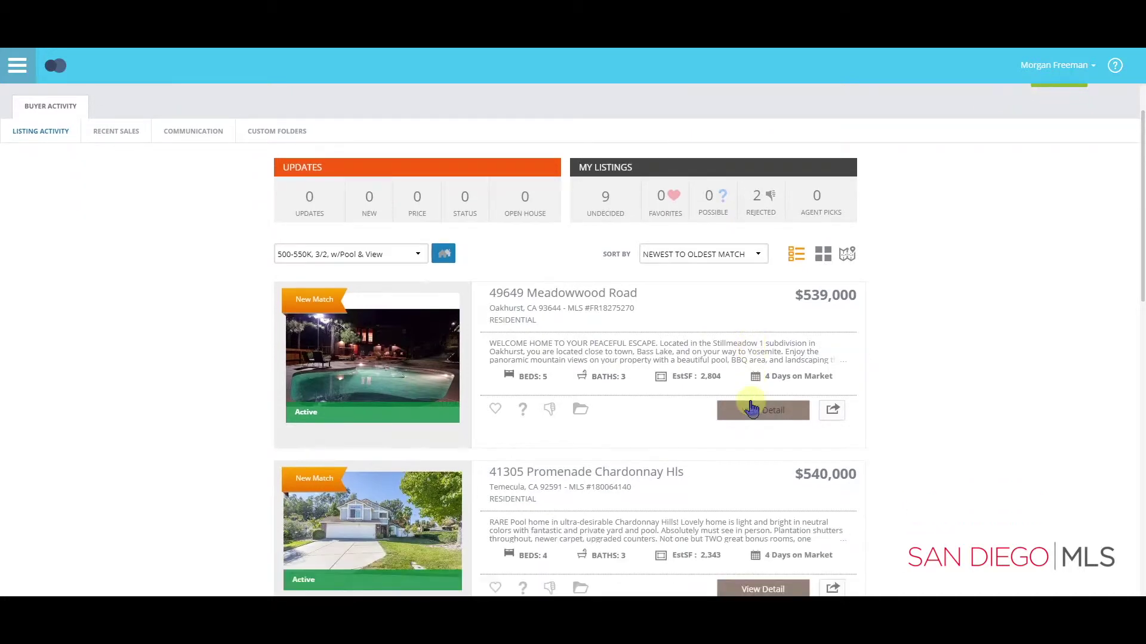
pyautogui.scroll(-2, 750, 416)
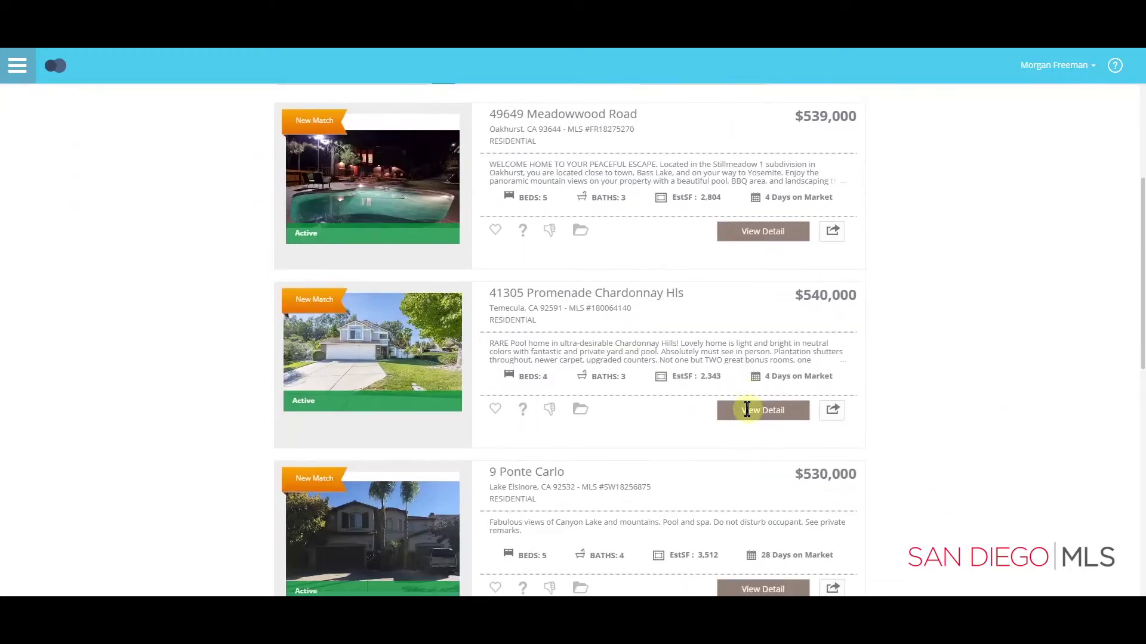
pyautogui.click(710, 302)
pyautogui.scroll(-5, 710, 305)
pyautogui.scroll(-1, 710, 311)
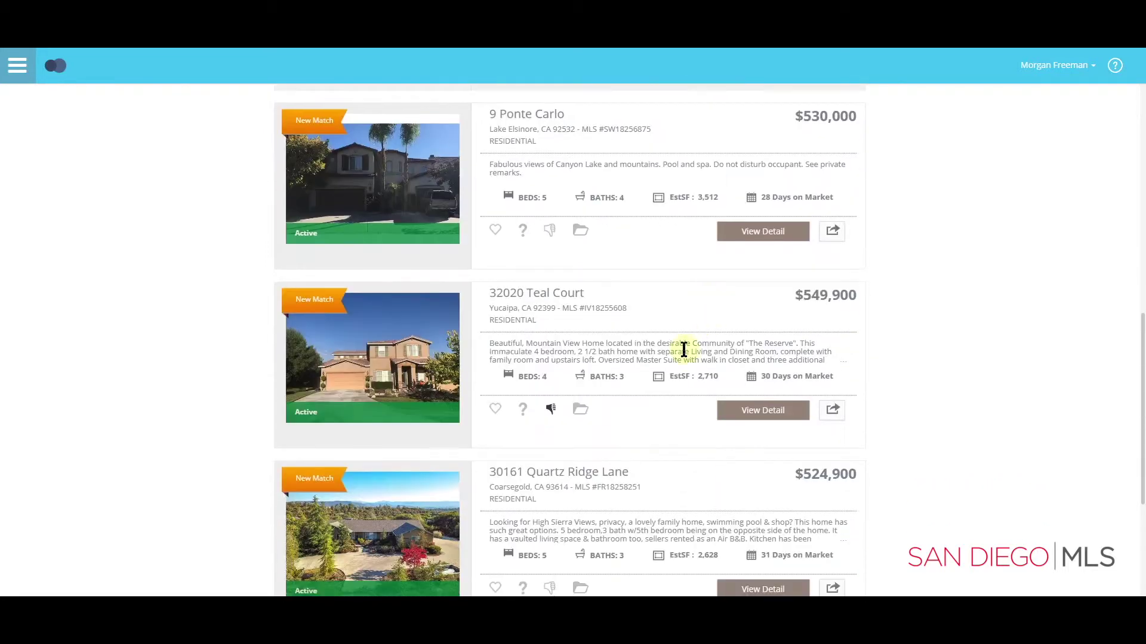
pyautogui.click(664, 313)
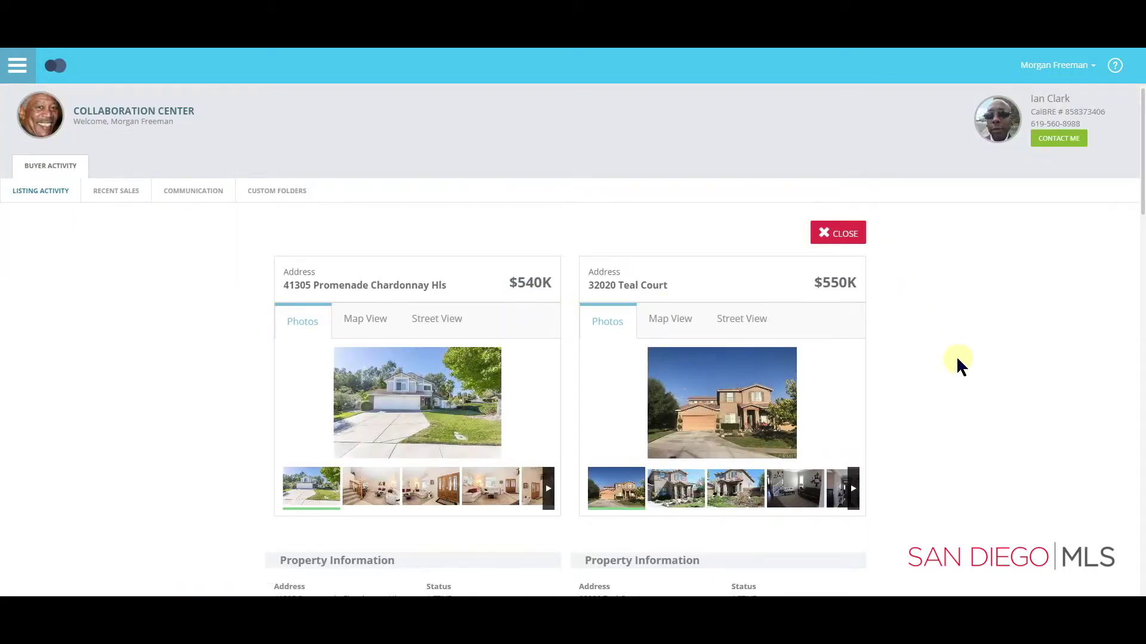
# Step: Review the property information, room sizes, features and fees of both compared listings, and close the comparison
pyautogui.scroll(-3, 957, 359)
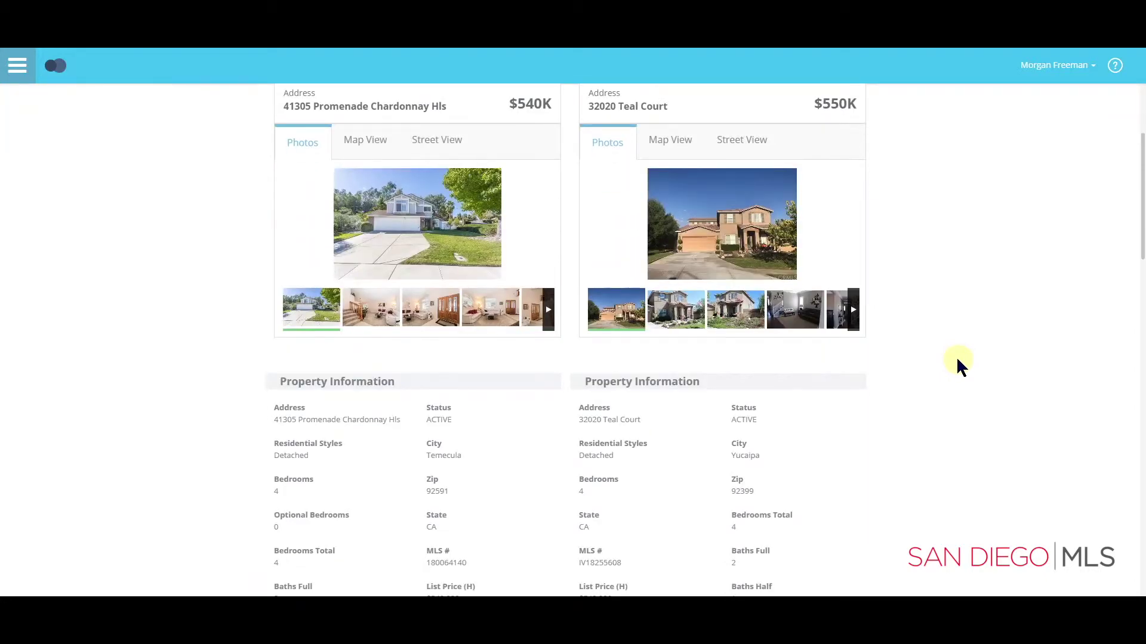
pyautogui.scroll(-3, 956, 359)
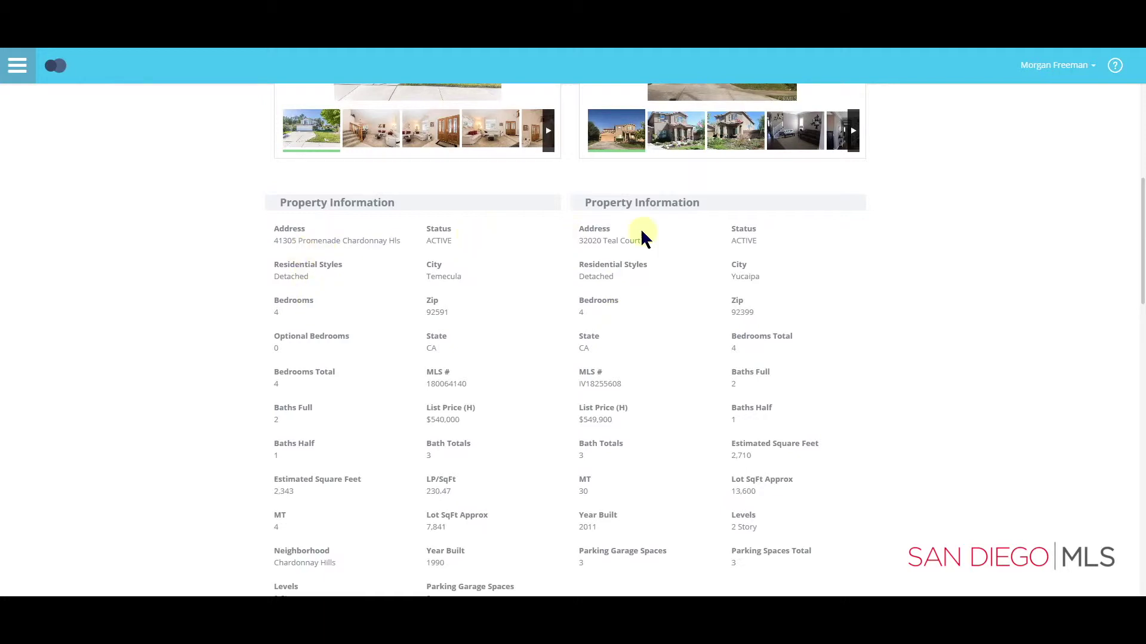
pyautogui.scroll(-5, 898, 310)
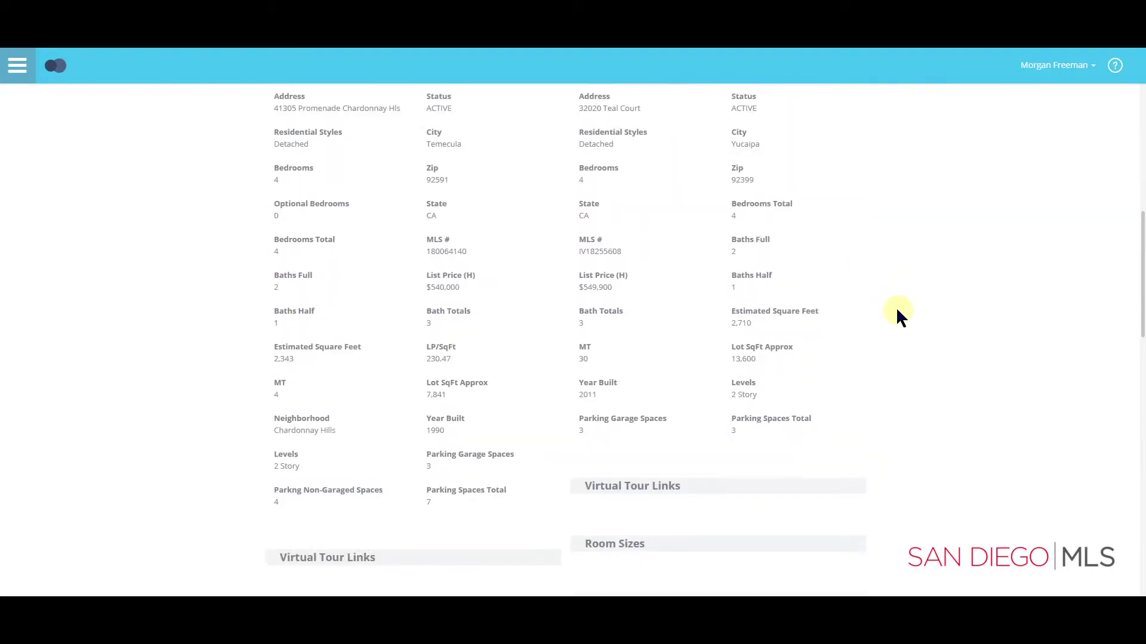
pyautogui.scroll(-6, 898, 310)
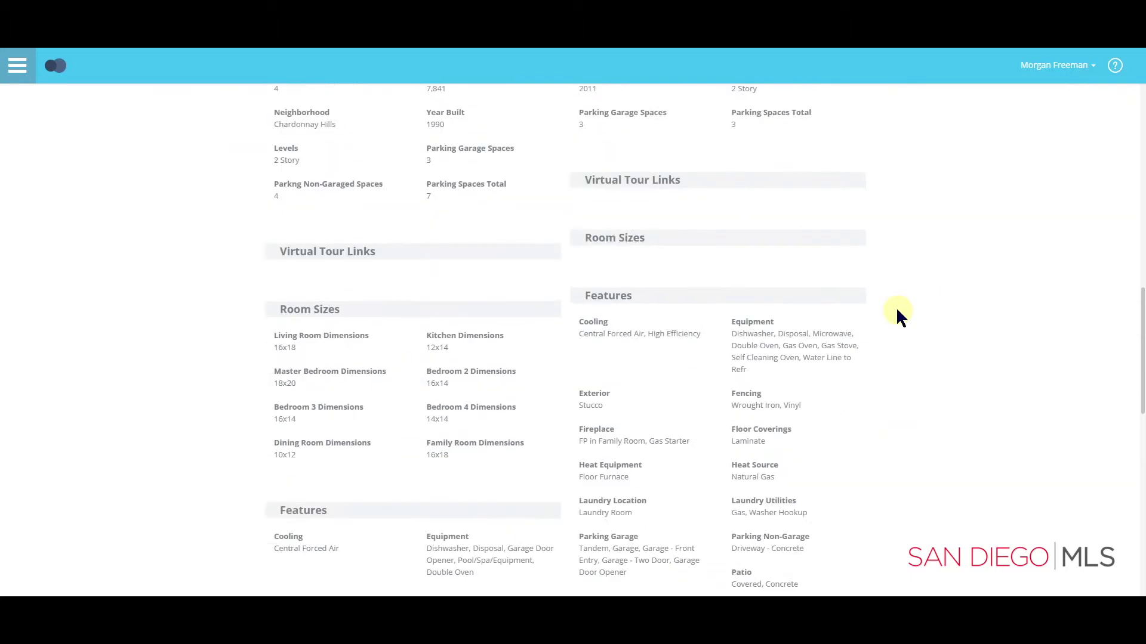
pyautogui.scroll(-5, 898, 310)
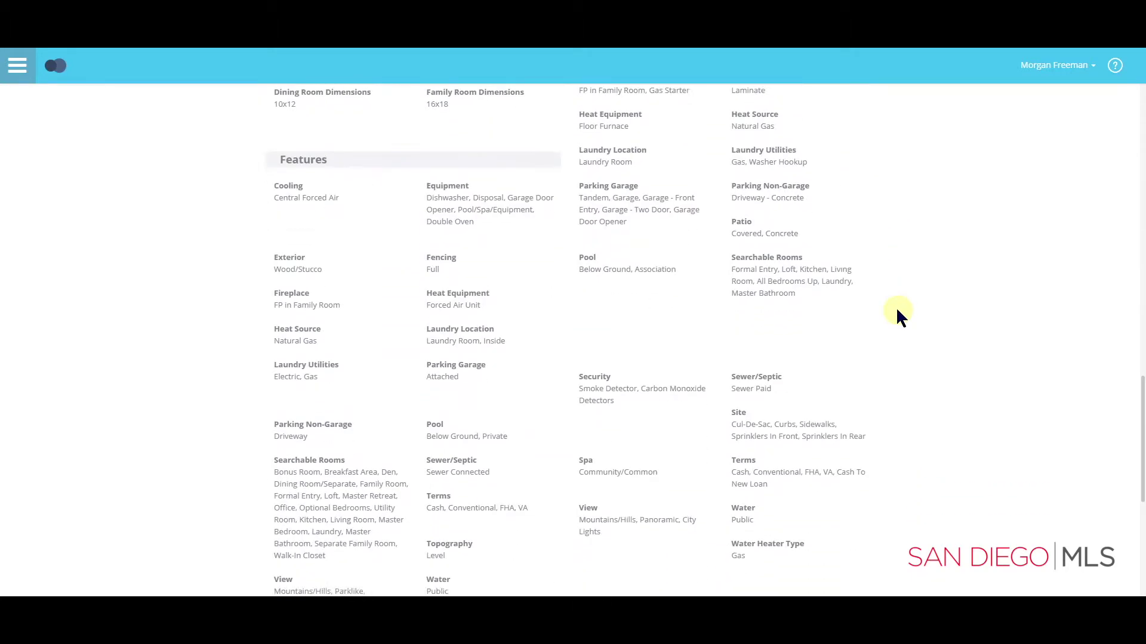
pyautogui.scroll(-5, 898, 311)
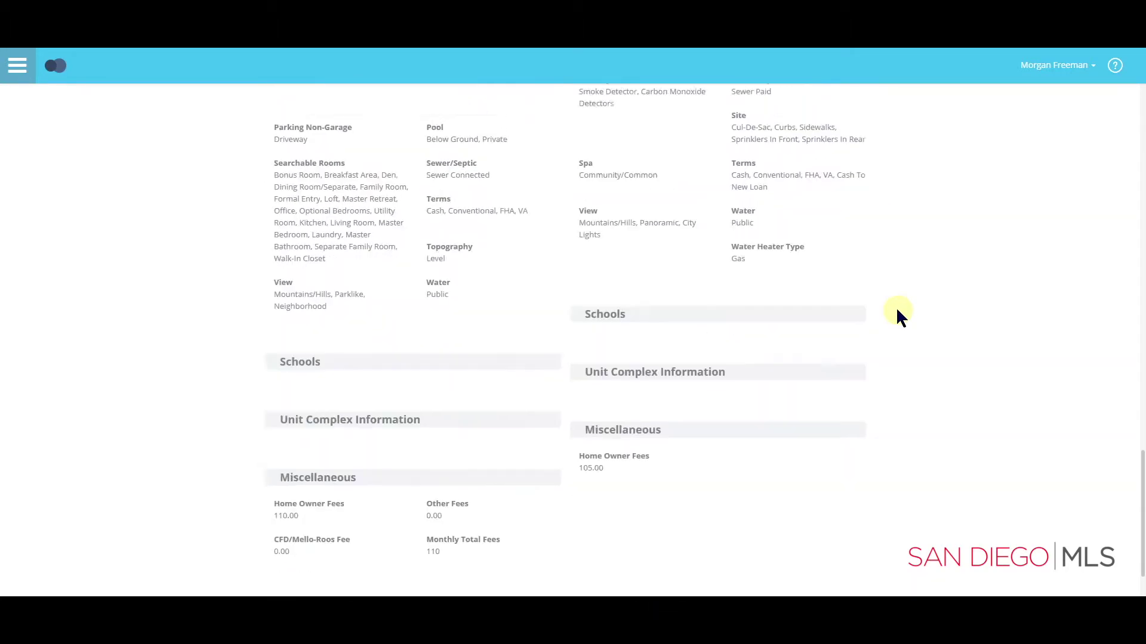
pyautogui.scroll(13, 898, 311)
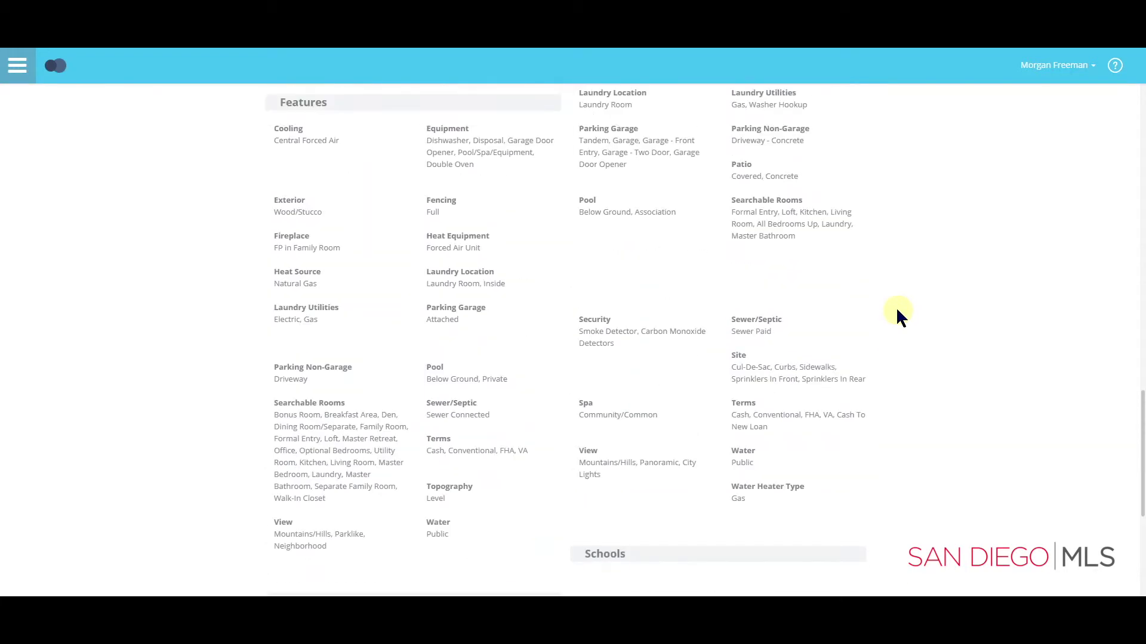
pyautogui.scroll(9, 898, 311)
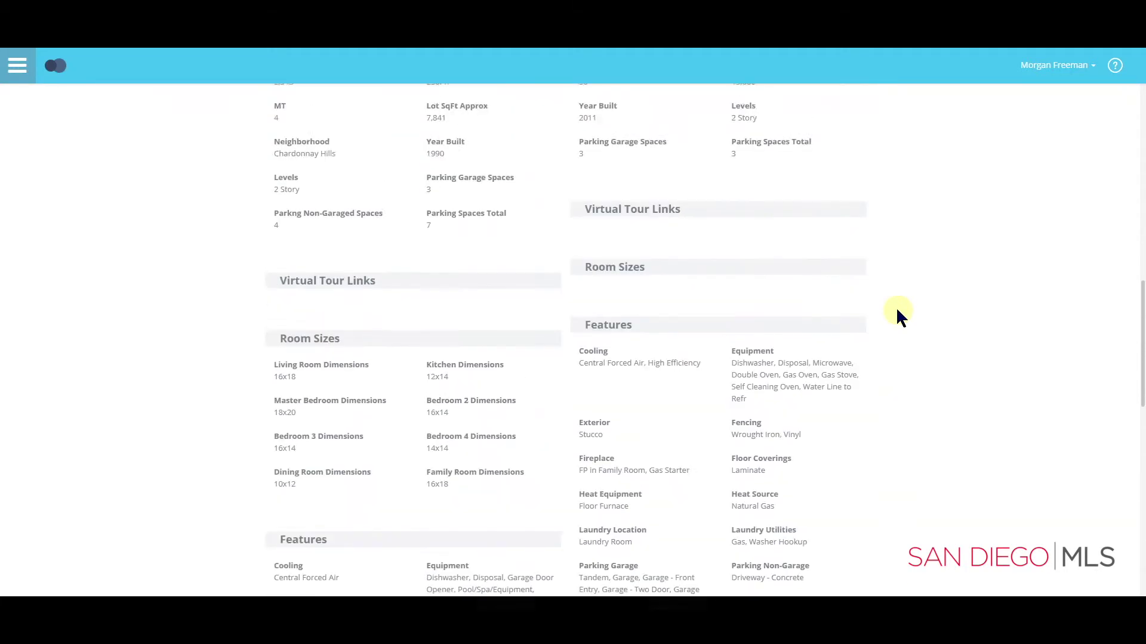
pyautogui.scroll(8, 896, 306)
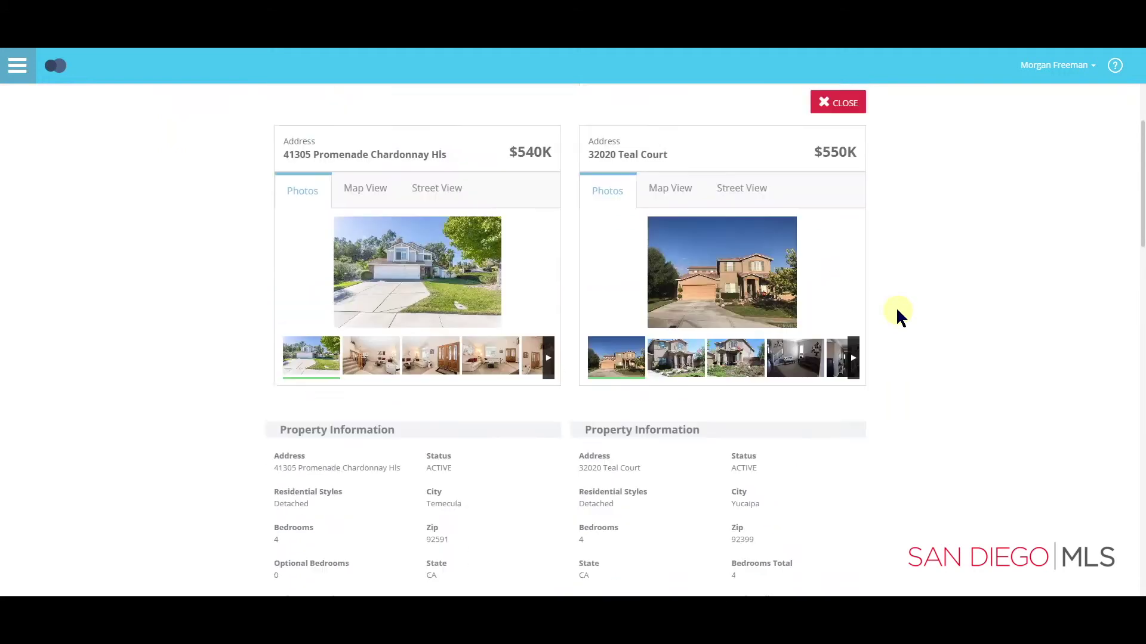
pyautogui.click(841, 233)
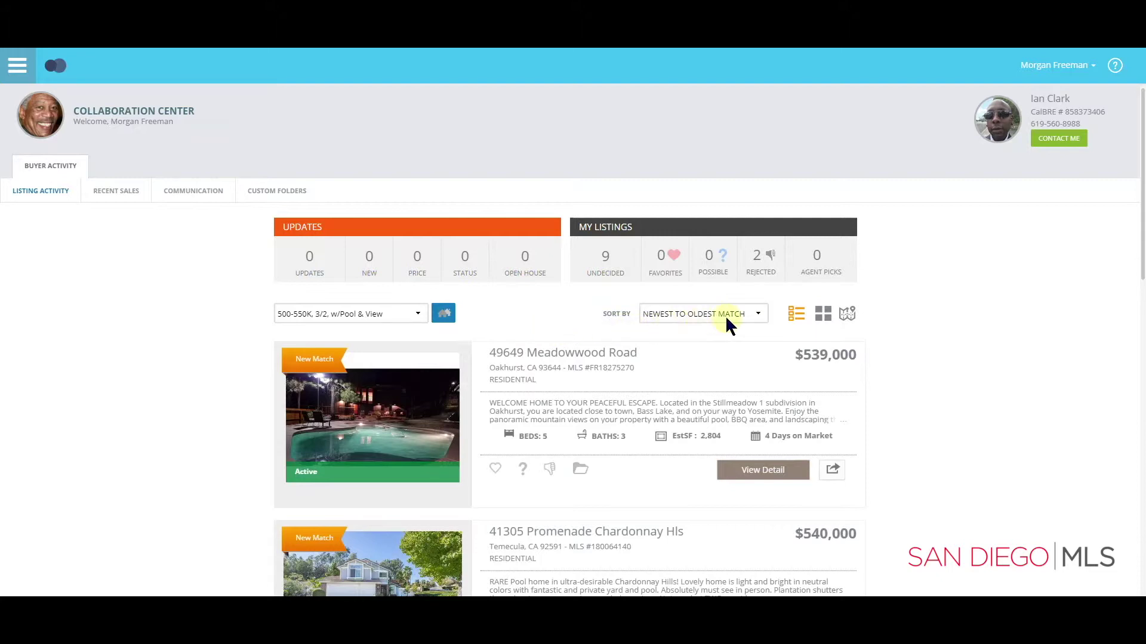
# Step: Check the available sort orders without changing the current one, and browse the listings in Tile View
pyautogui.click(758, 315)
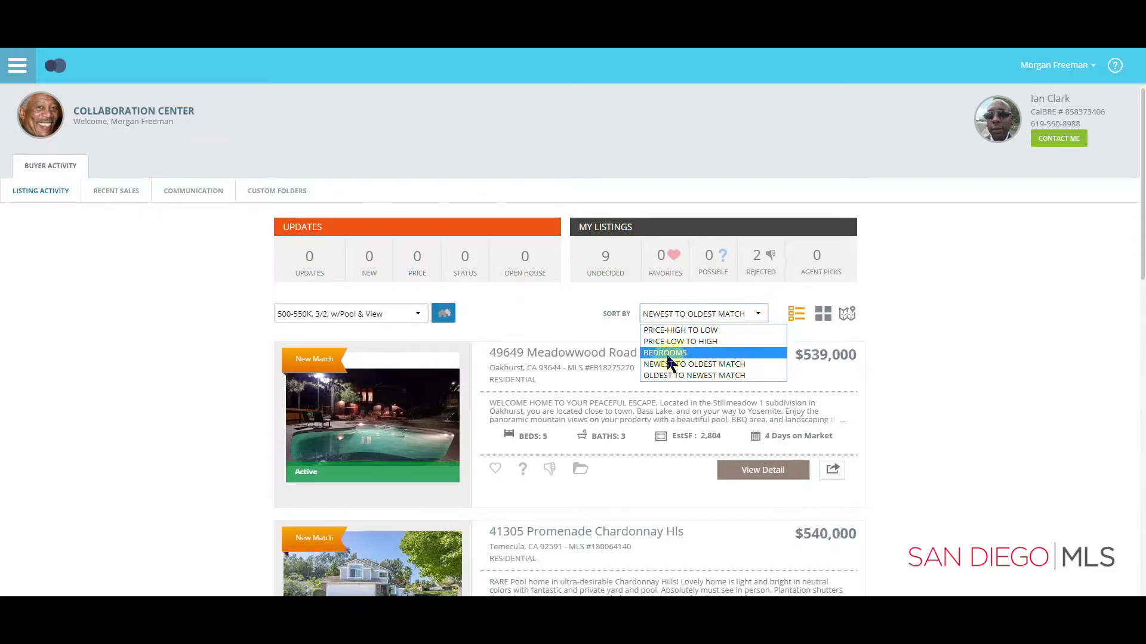
pyautogui.click(561, 326)
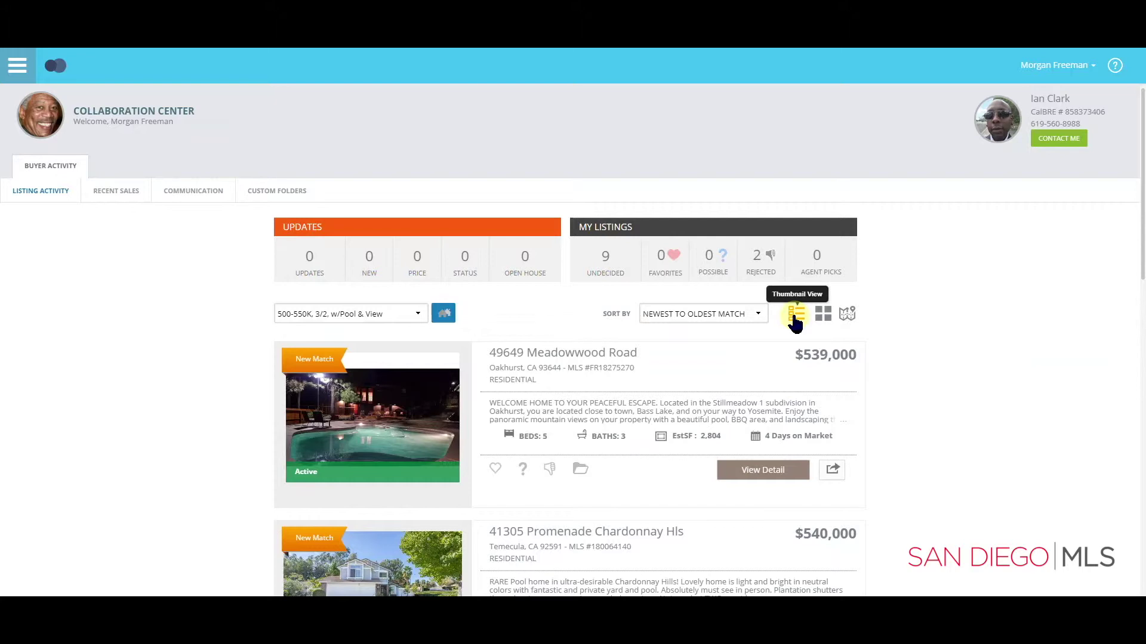
pyautogui.click(825, 317)
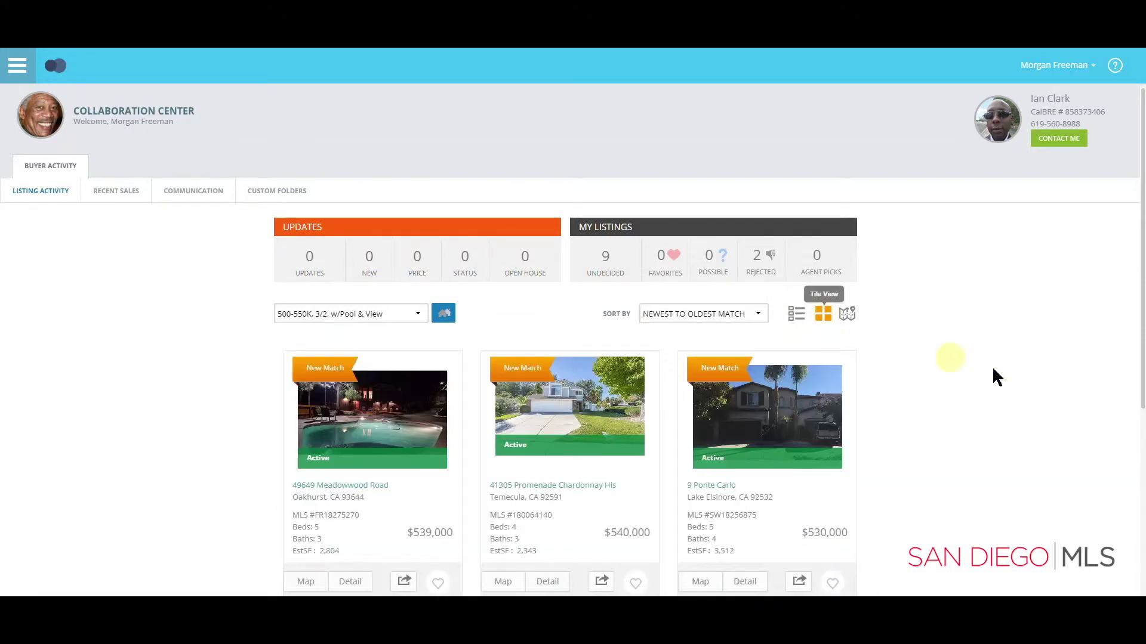
pyautogui.scroll(-3, 991, 382)
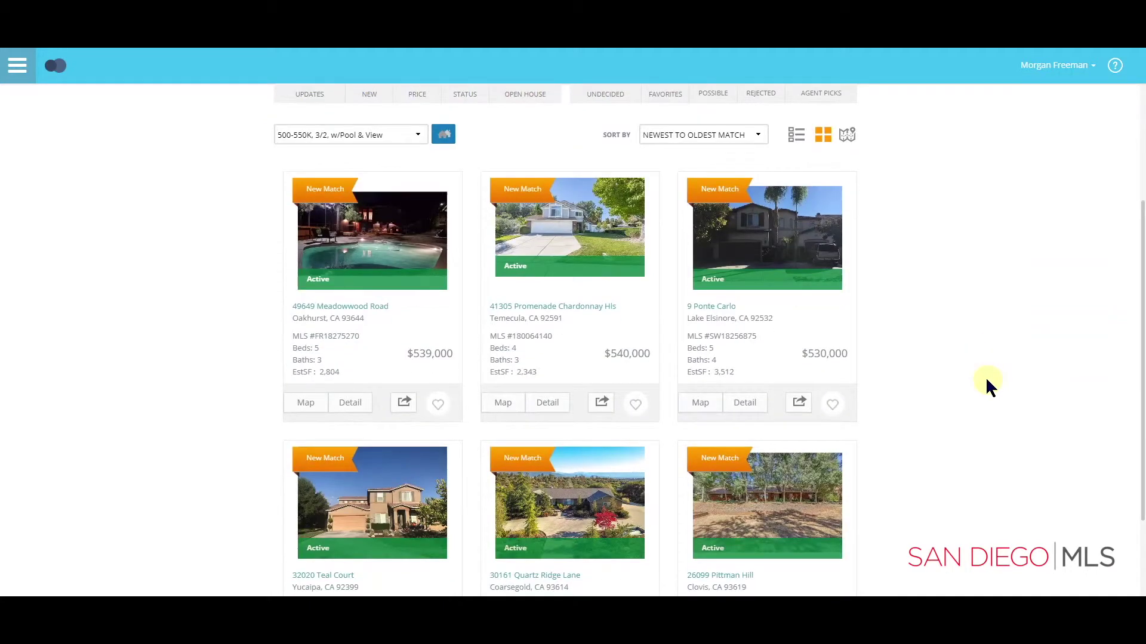
pyautogui.scroll(2, 986, 378)
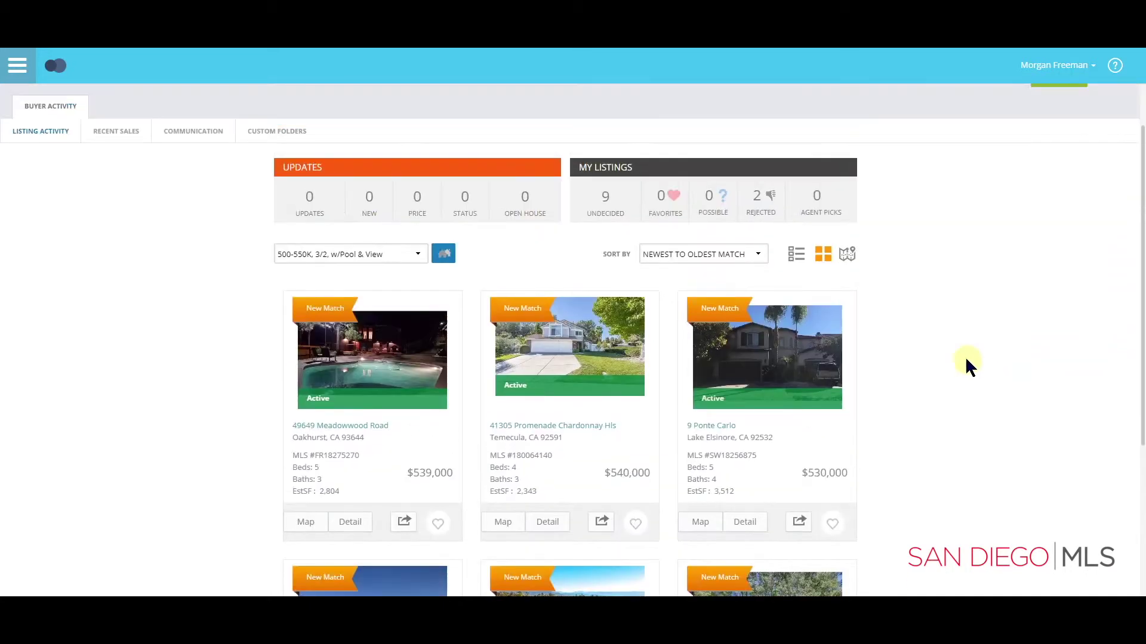
# Step: Show the listings in Map View, expand the Southern California cluster and preview the $515K listing
pyautogui.click(847, 255)
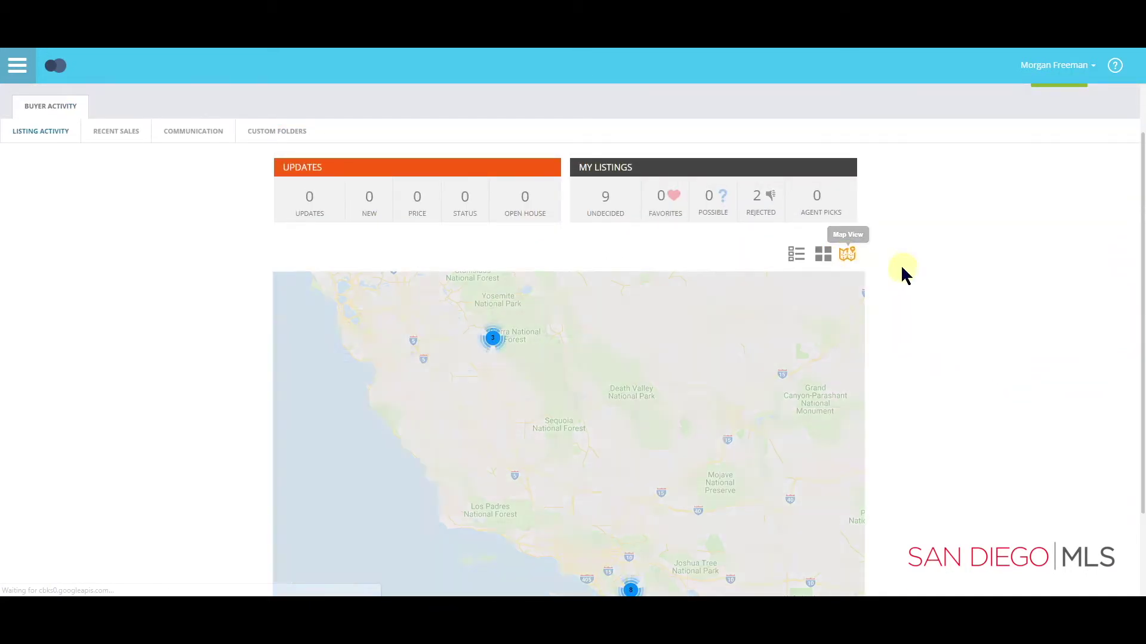
pyautogui.scroll(-2, 921, 425)
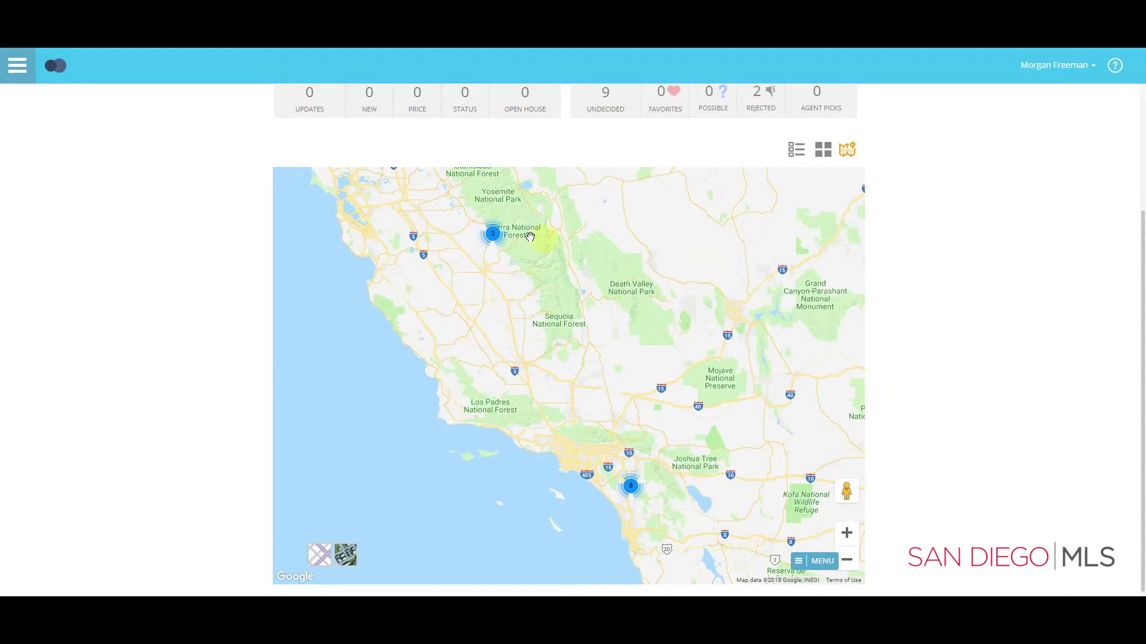
pyautogui.click(630, 489)
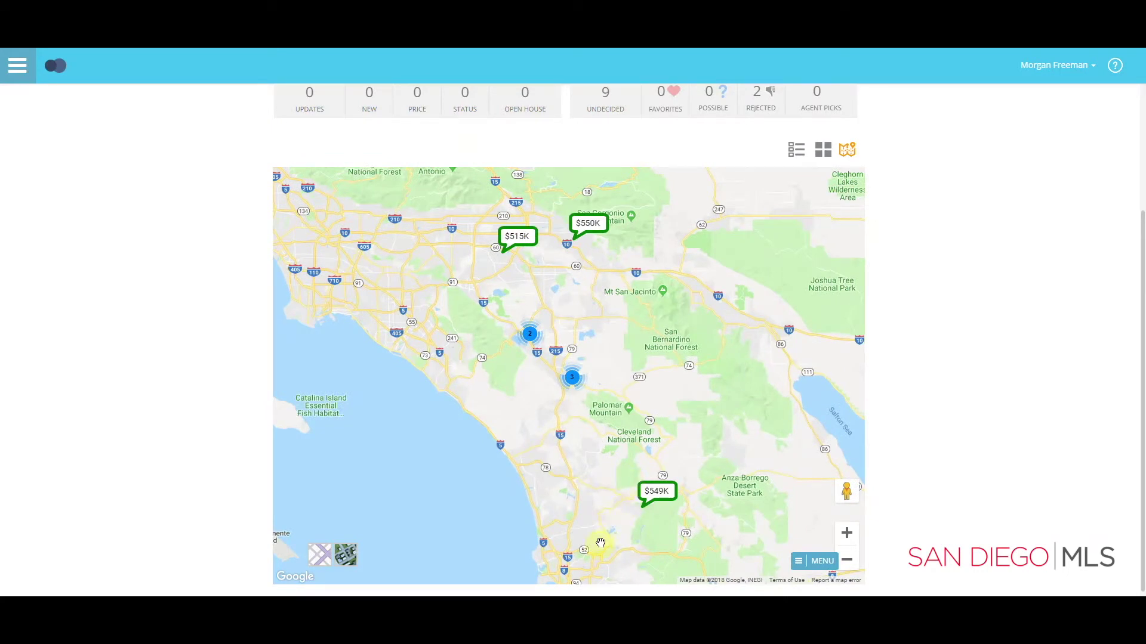
pyautogui.click(508, 241)
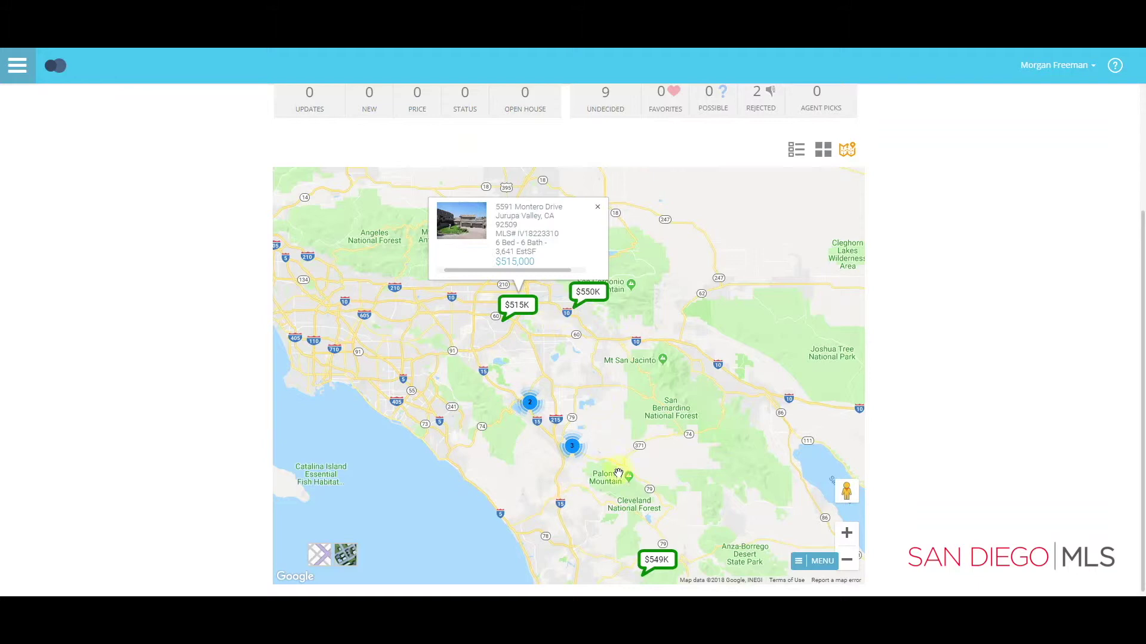
# Step: Open the $550K Yucaipa listing from the map, read its summary and remarks, and close its details
pyautogui.click(596, 309)
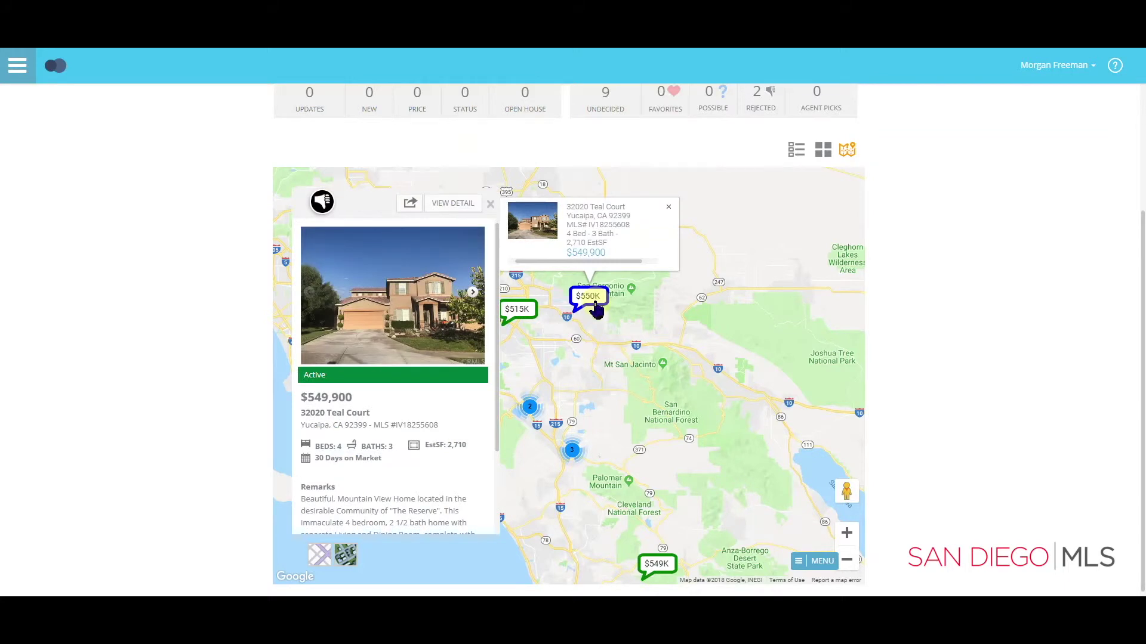
pyautogui.scroll(-3, 405, 470)
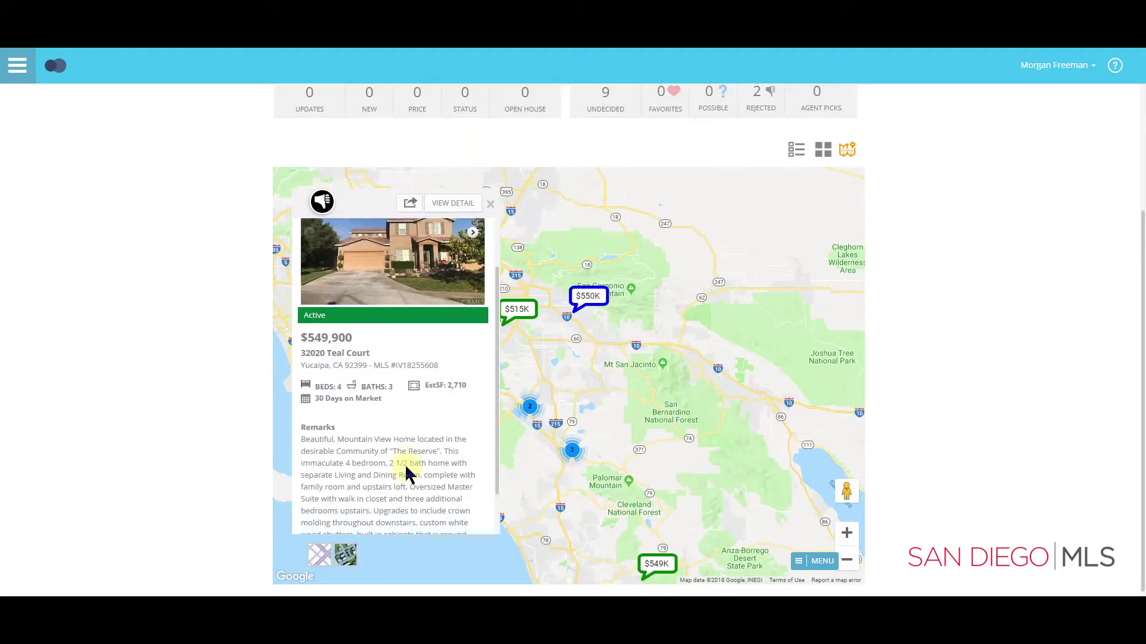
pyautogui.scroll(5, 405, 468)
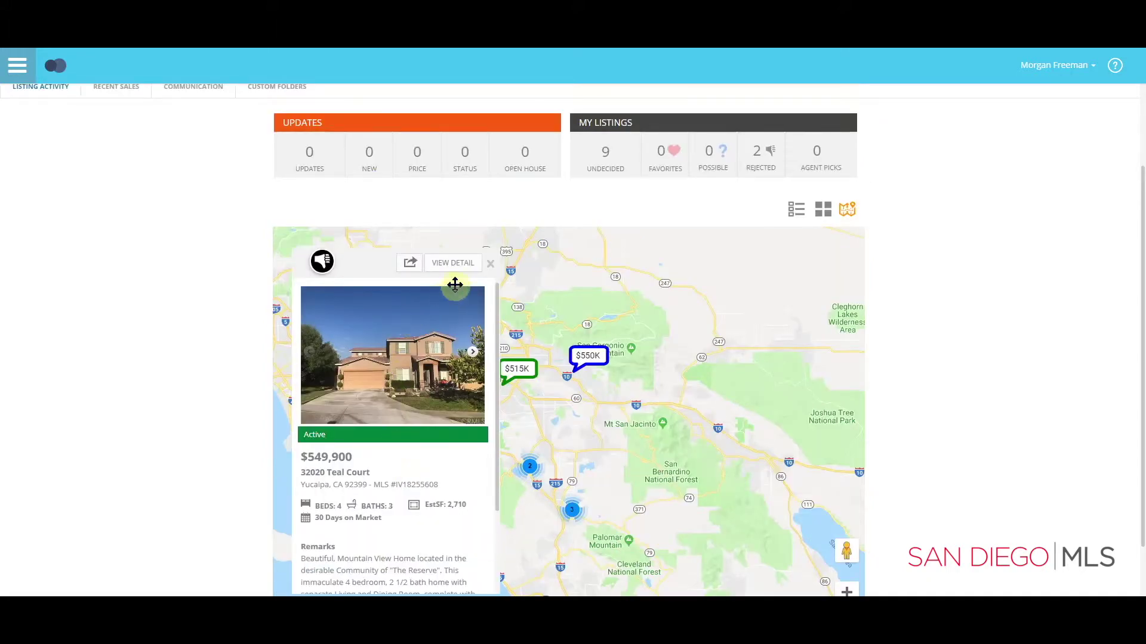
pyautogui.click(491, 264)
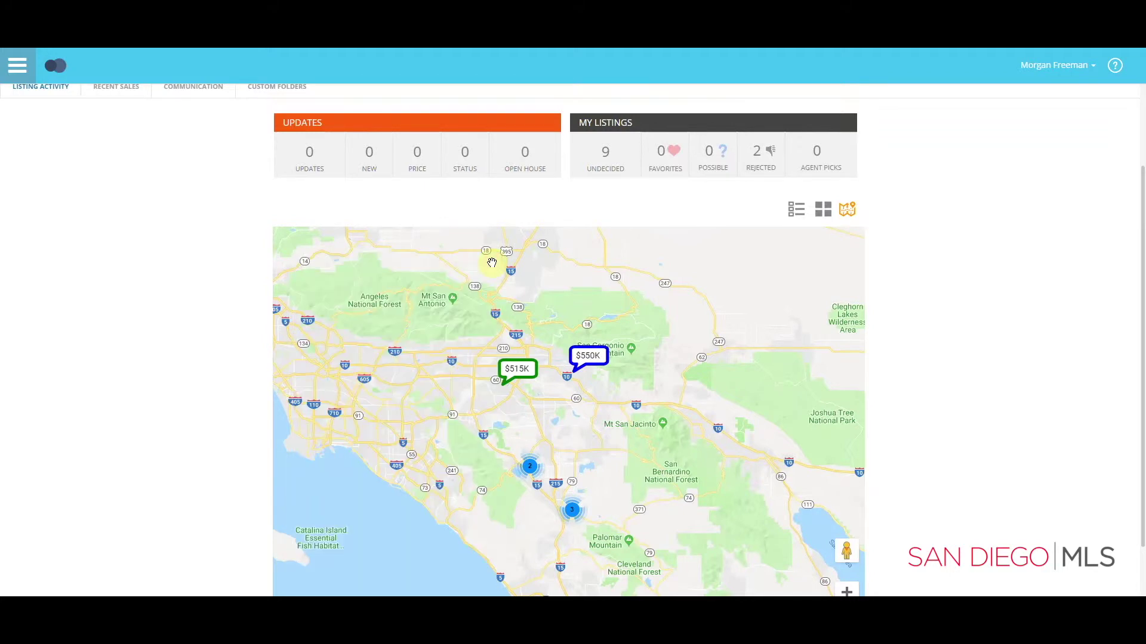
# Step: Switch the listings back to List View and open the full details of the $539,000 Oakhurst listing
pyautogui.click(795, 210)
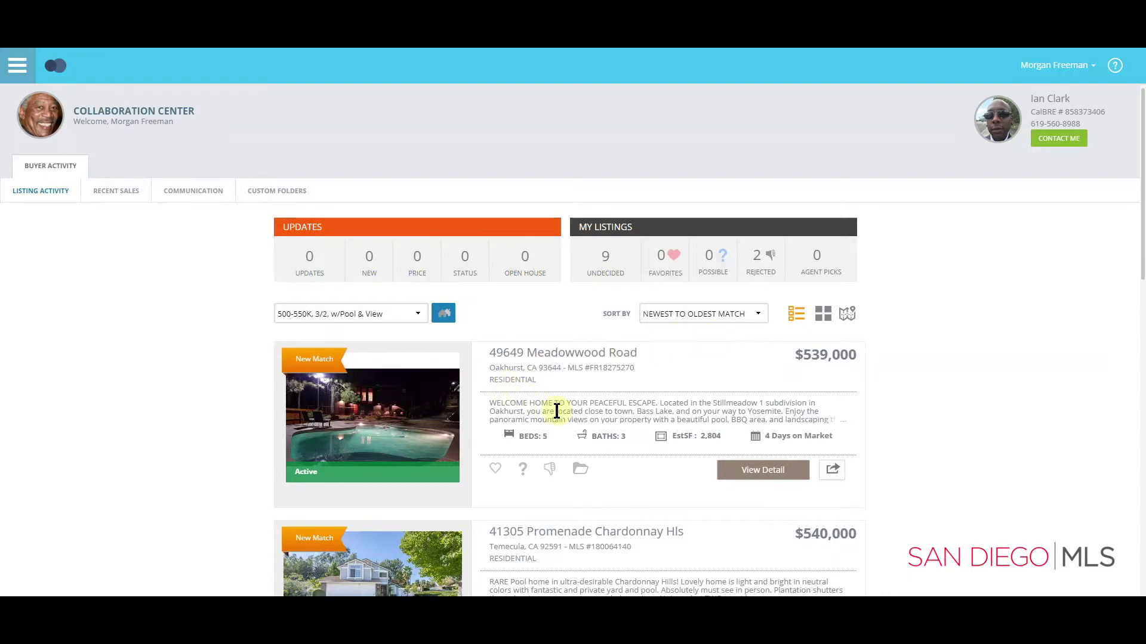
pyautogui.click(766, 476)
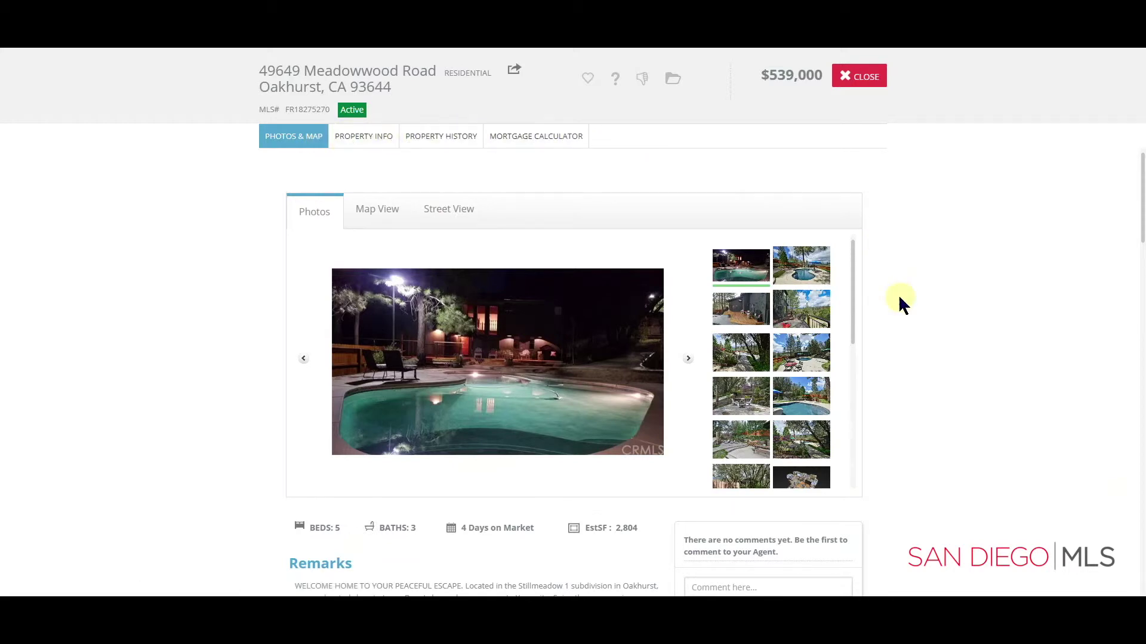
# Step: Review the Oakhurst listing's remarks, property information, features, fees and property history
pyautogui.scroll(-4, 900, 299)
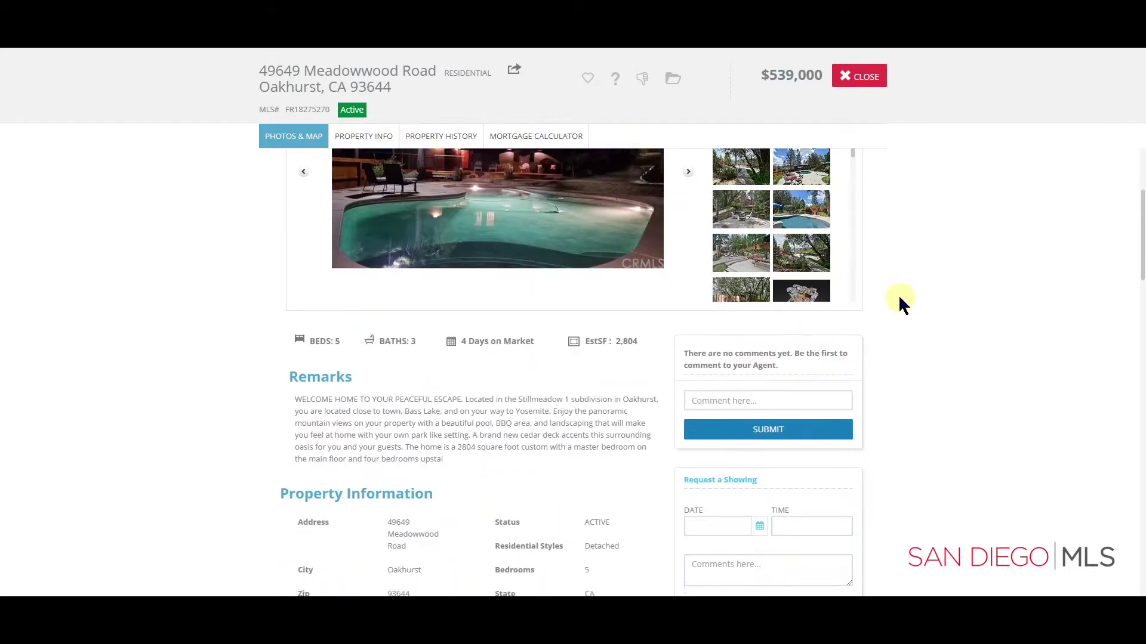
pyautogui.scroll(-2, 901, 302)
pyautogui.scroll(-2, 901, 301)
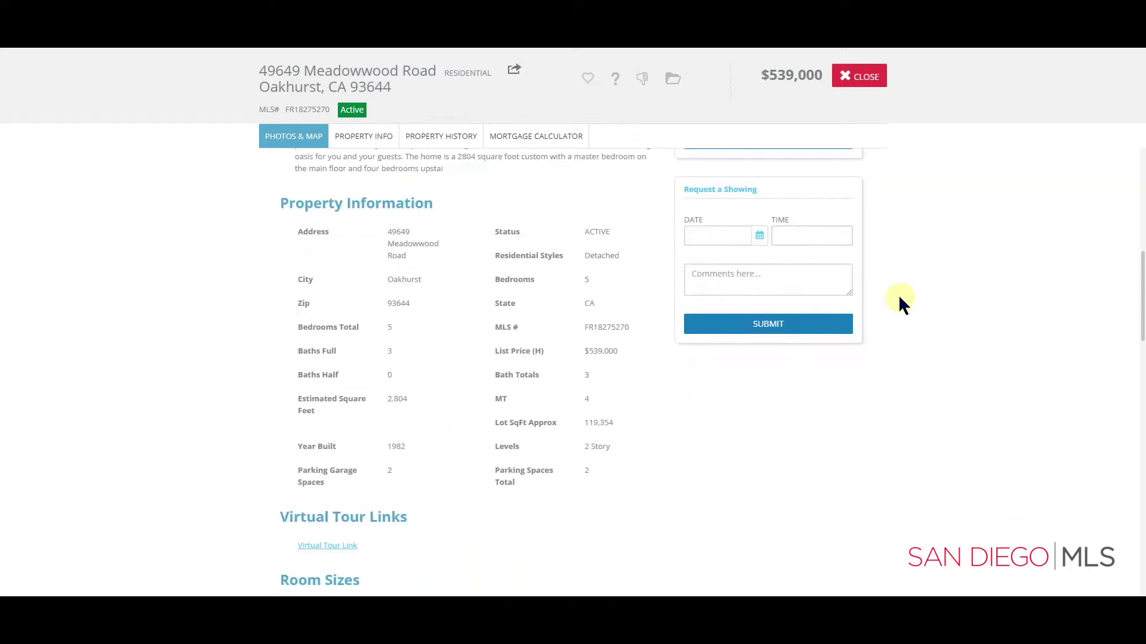
pyautogui.scroll(-7, 899, 298)
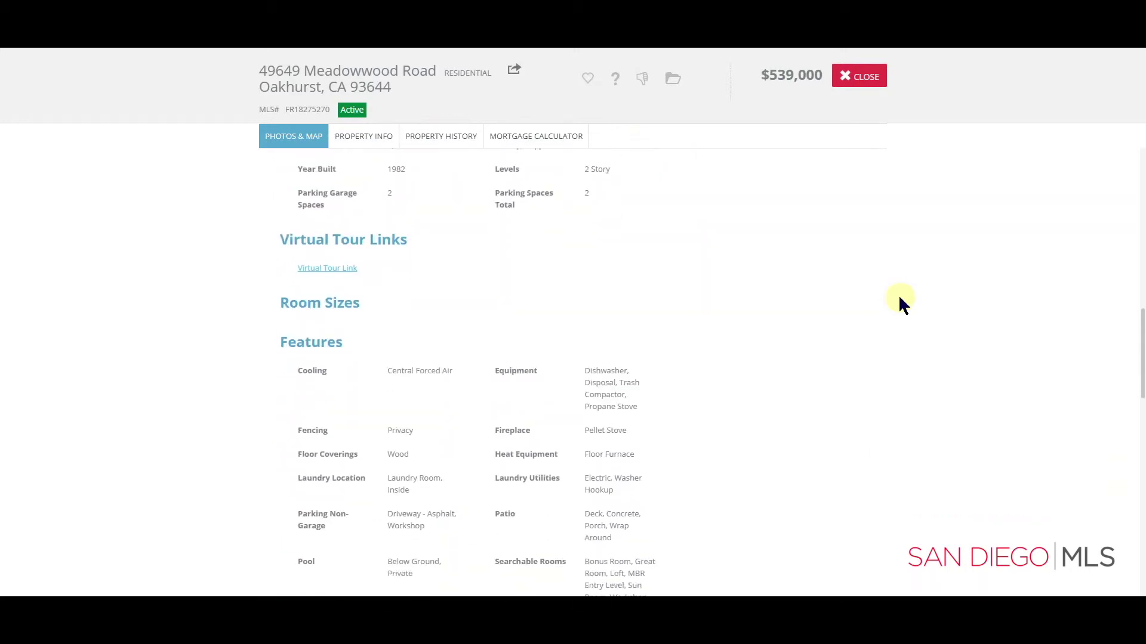
pyautogui.scroll(-5, 900, 302)
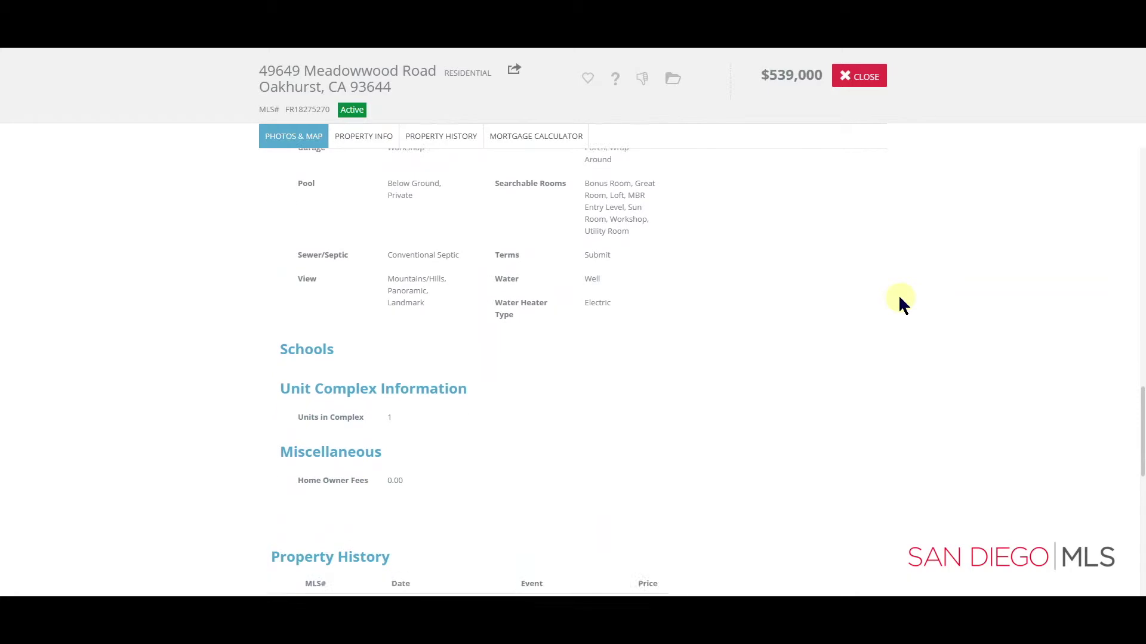
pyautogui.scroll(-5, 900, 300)
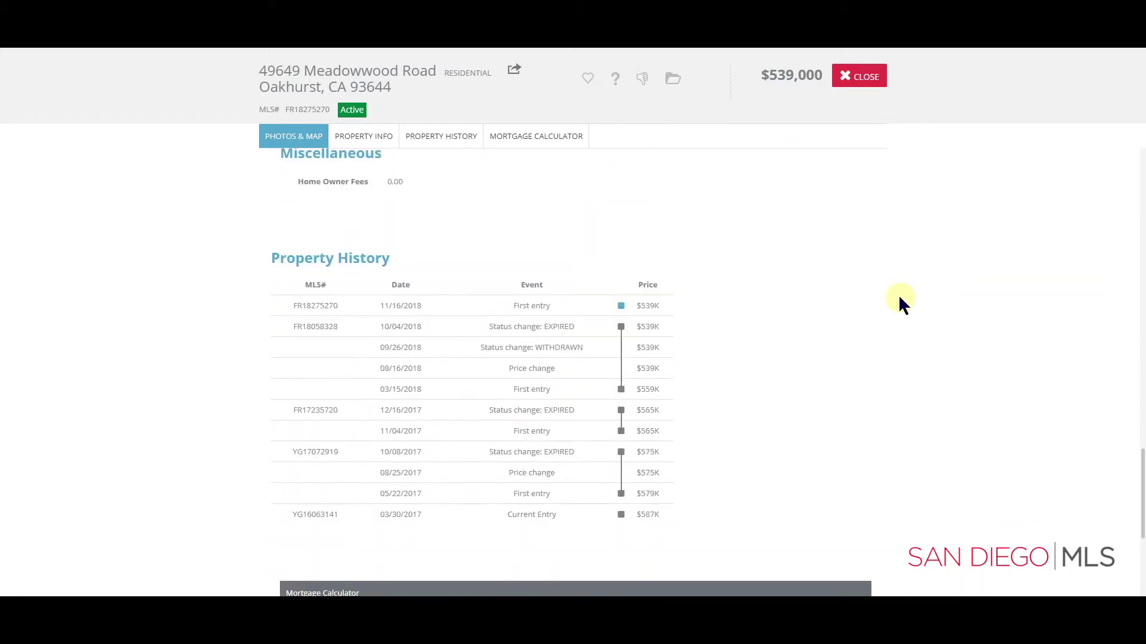
pyautogui.scroll(-3, 899, 300)
pyautogui.scroll(1, 899, 300)
pyautogui.scroll(10, 902, 305)
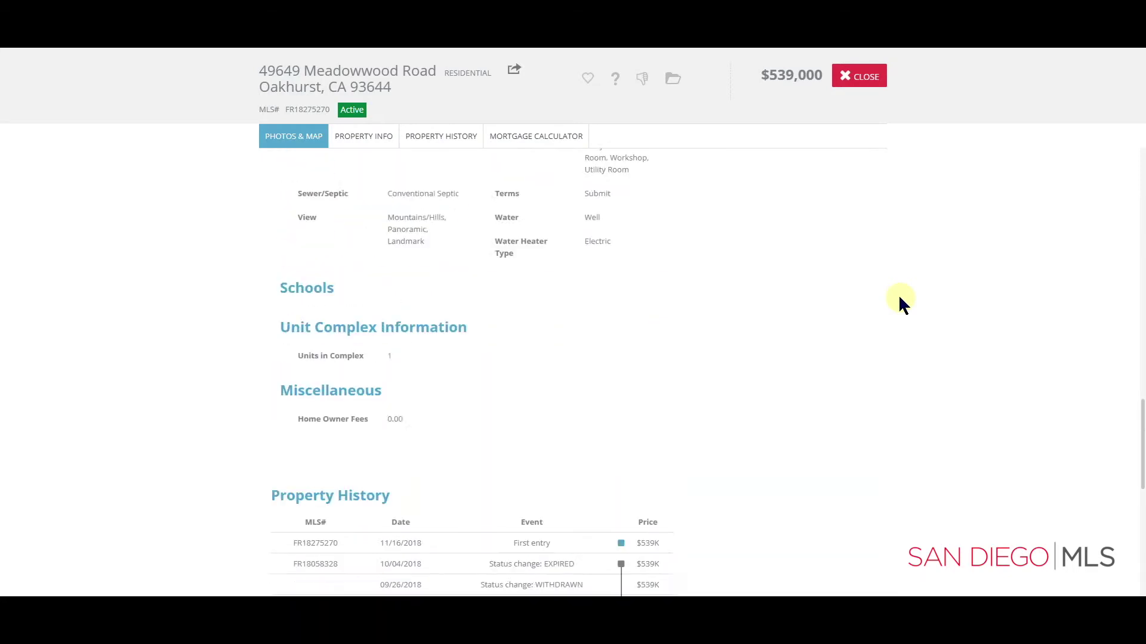
pyautogui.scroll(14, 901, 301)
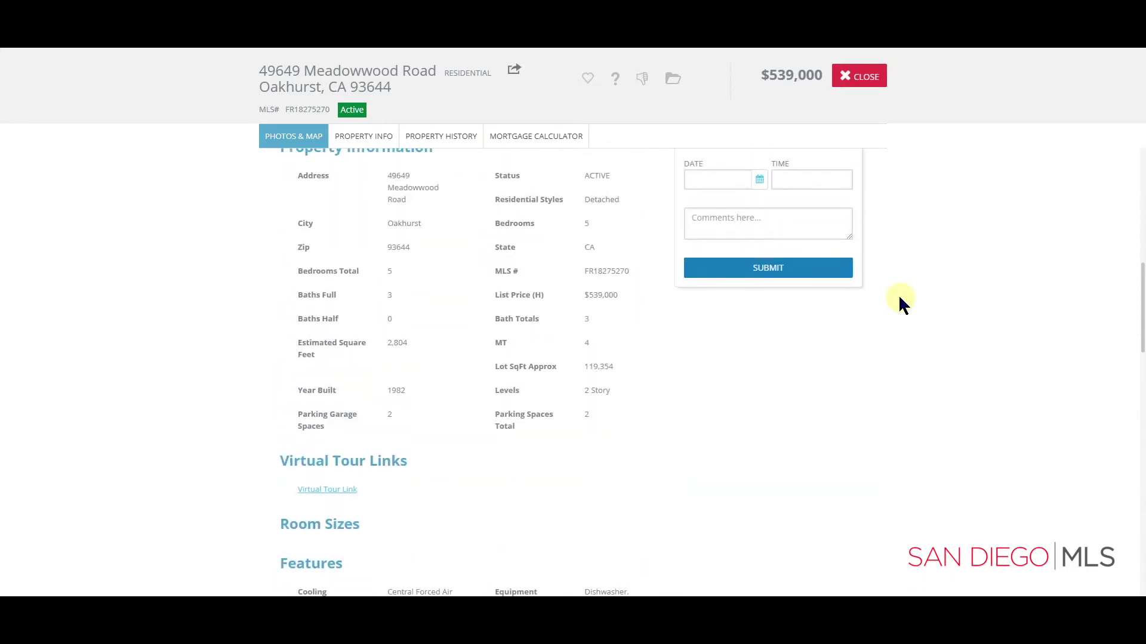
# Step: Find the comment box for the agent beside the Oakhurst listing's remarks and place the cursor in it
pyautogui.scroll(2, 899, 299)
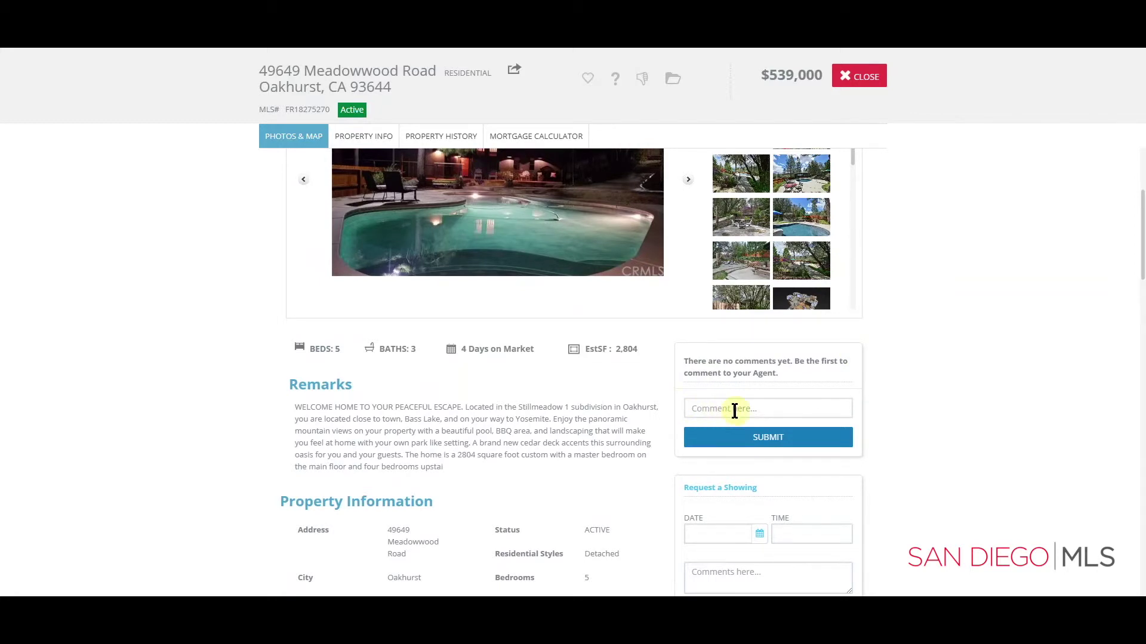
pyautogui.scroll(1, 740, 409)
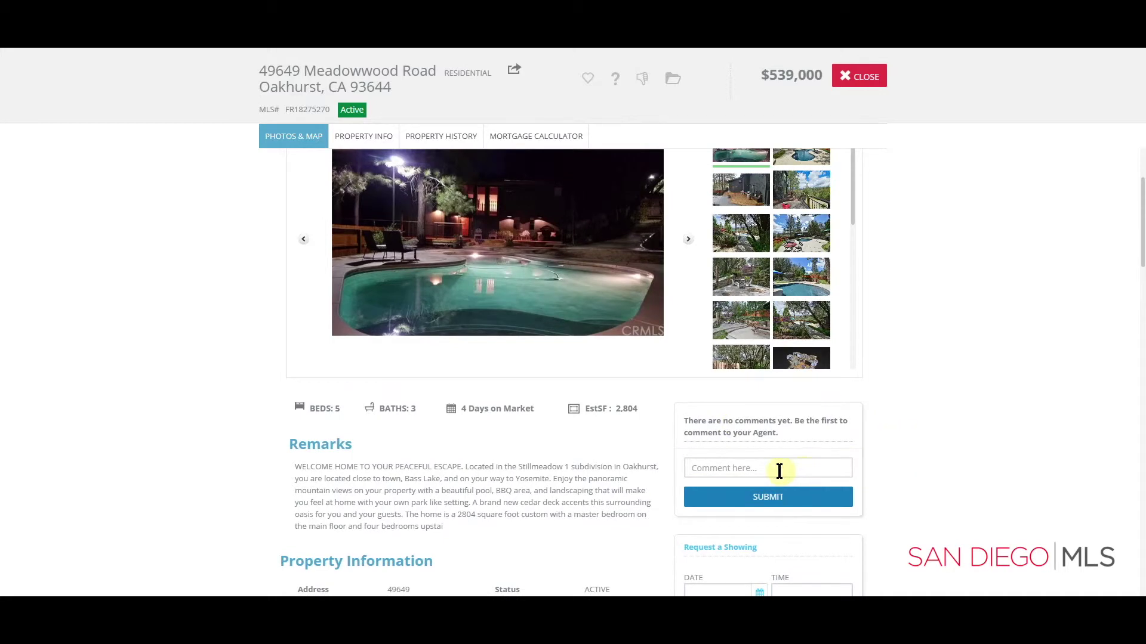
pyautogui.click(750, 470)
pyautogui.scroll(-1, 824, 442)
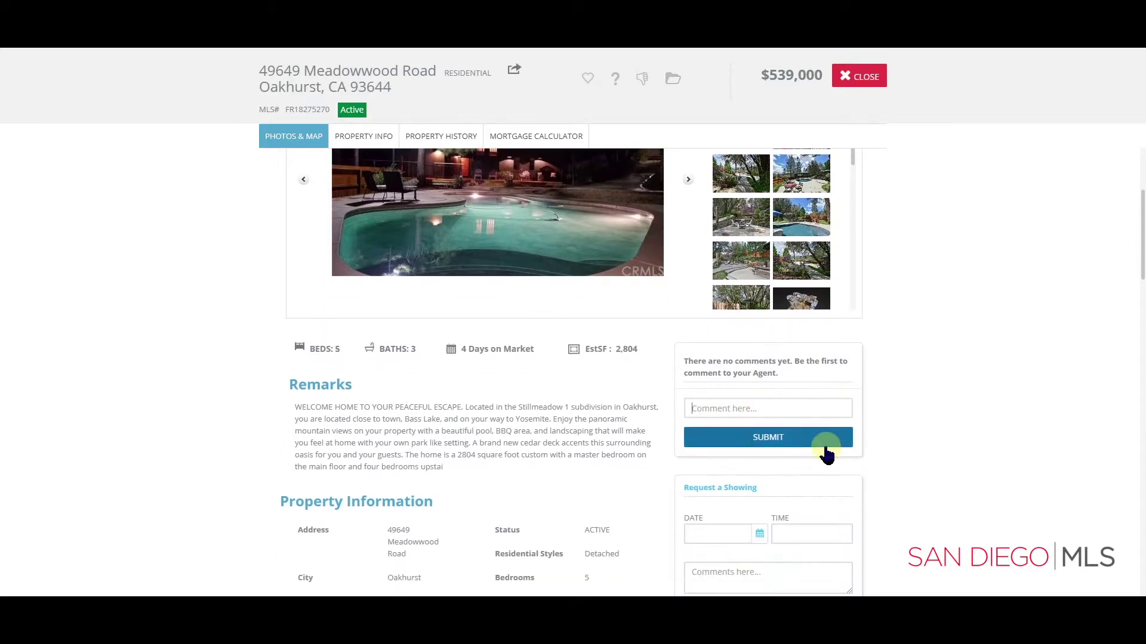
# Step: Set the showing request date to 11/20/2018 and place the cursor in the request's comments field
pyautogui.scroll(-3, 825, 447)
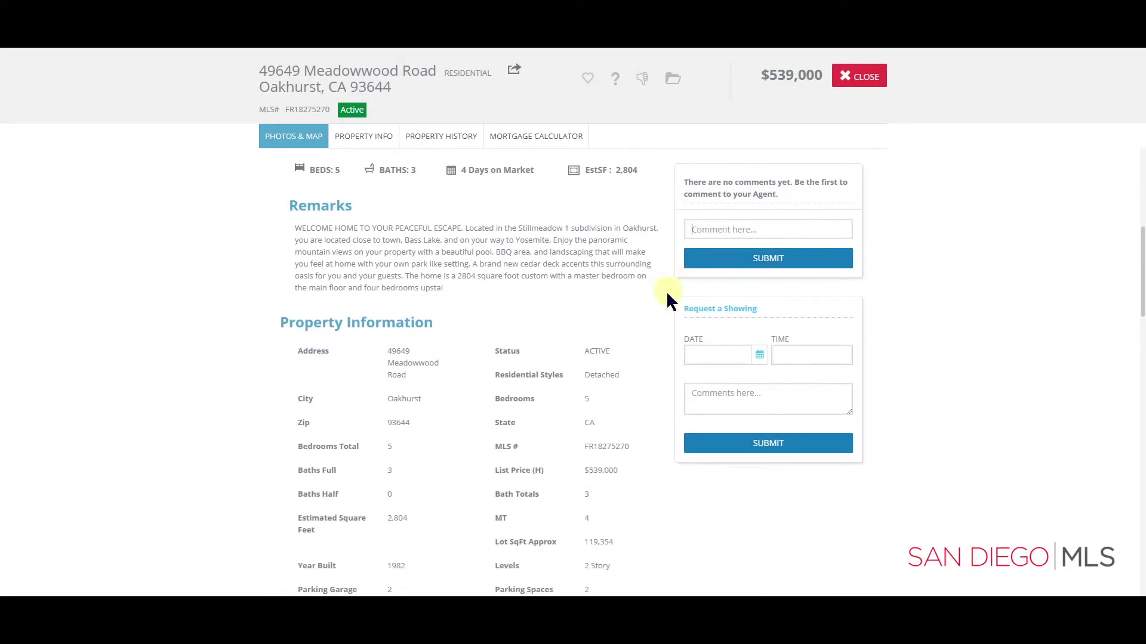
pyautogui.click(759, 357)
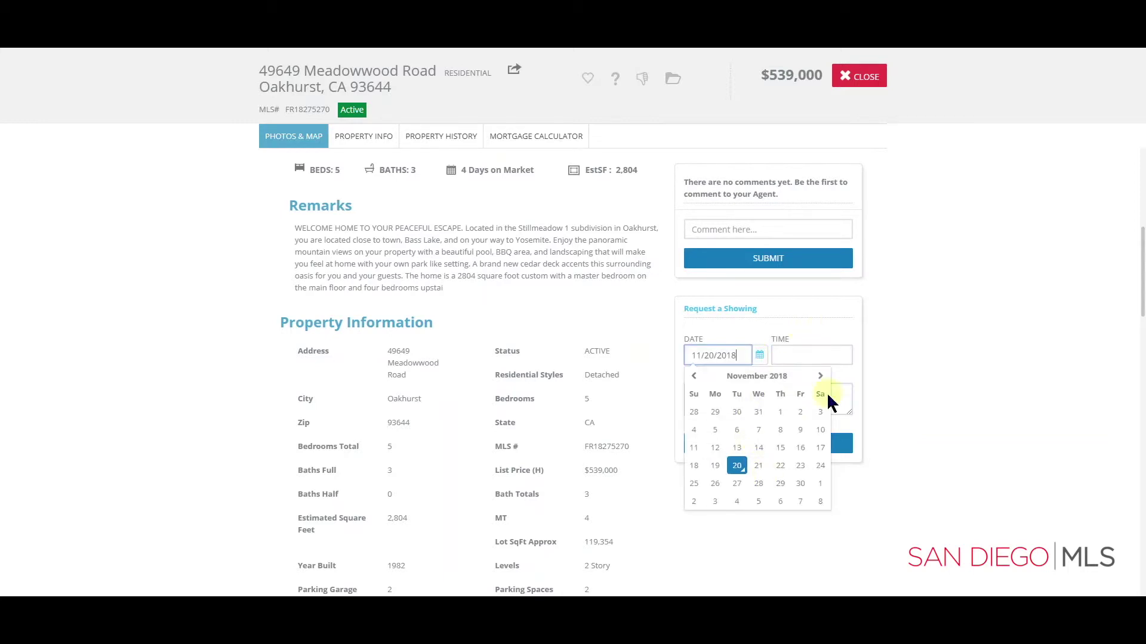
pyautogui.click(842, 406)
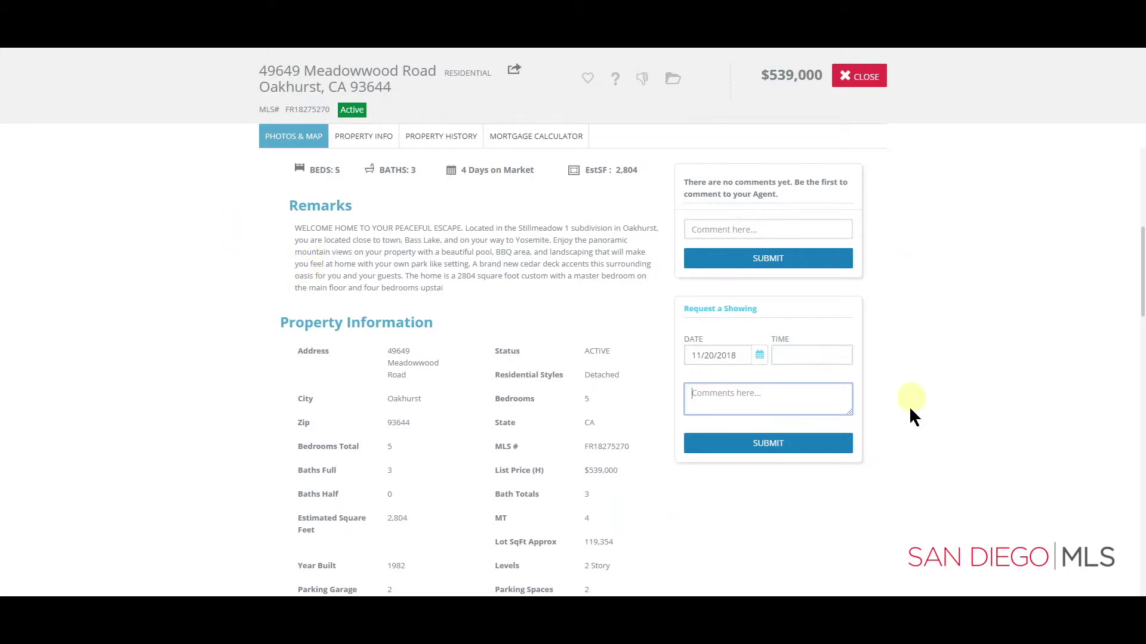
# Step: Return to the Oakhurst listing's photos and close its details without submitting the showing request
pyautogui.scroll(5, 913, 463)
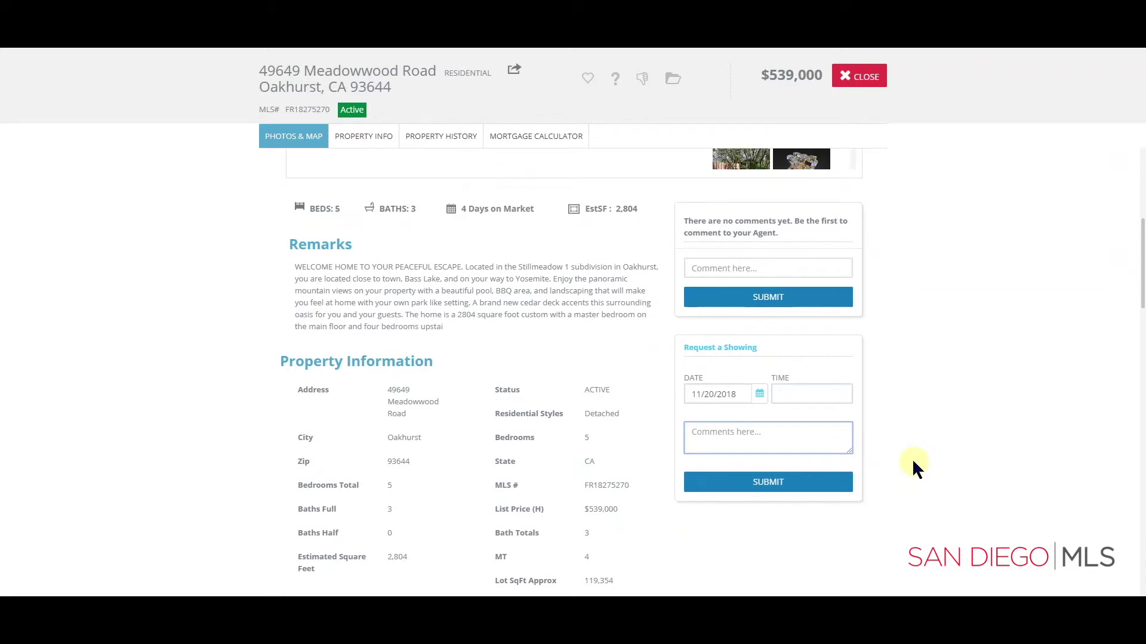
pyautogui.scroll(2, 914, 462)
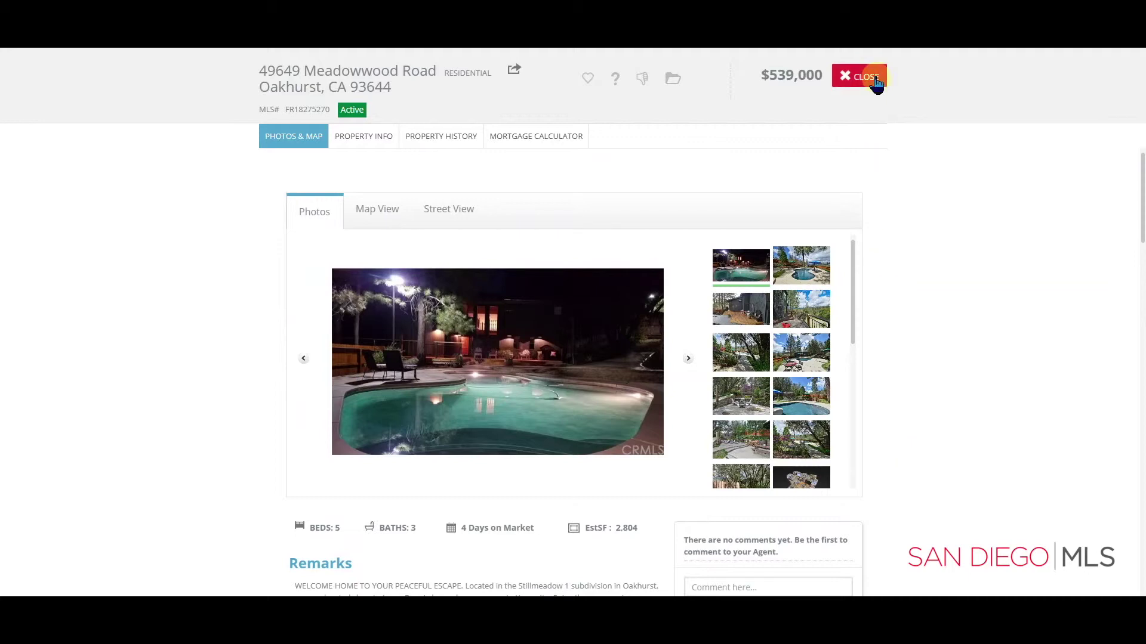
pyautogui.click(873, 79)
pyautogui.click(873, 77)
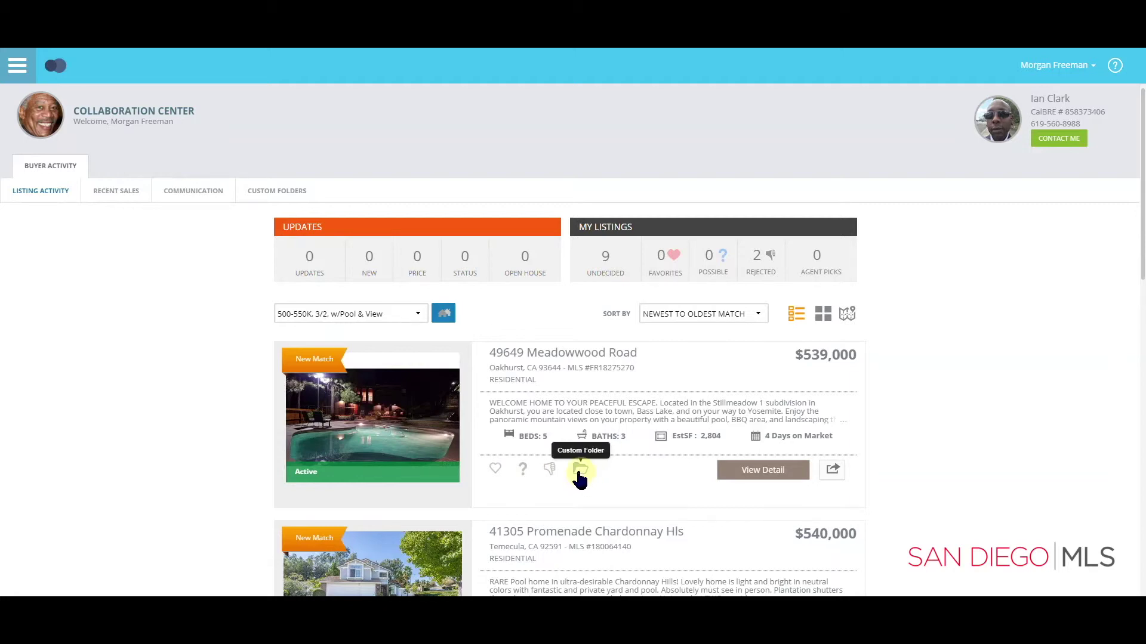
# Step: Mark the $539,000 Oakhurst listing as a favorite and remove the mark again
pyautogui.click(496, 470)
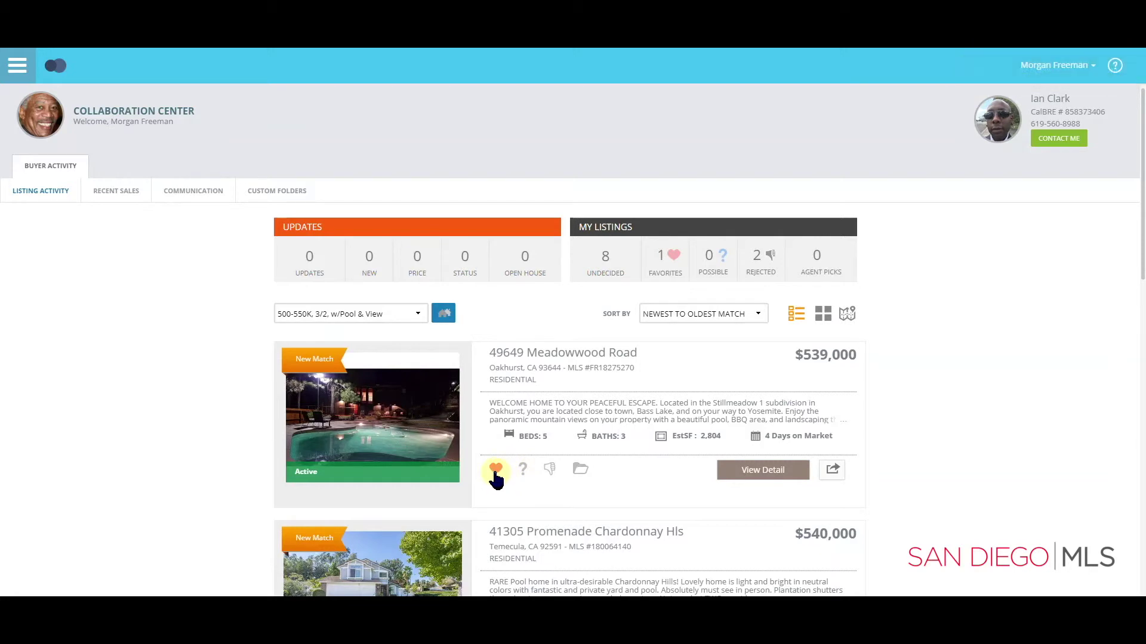
pyautogui.click(495, 471)
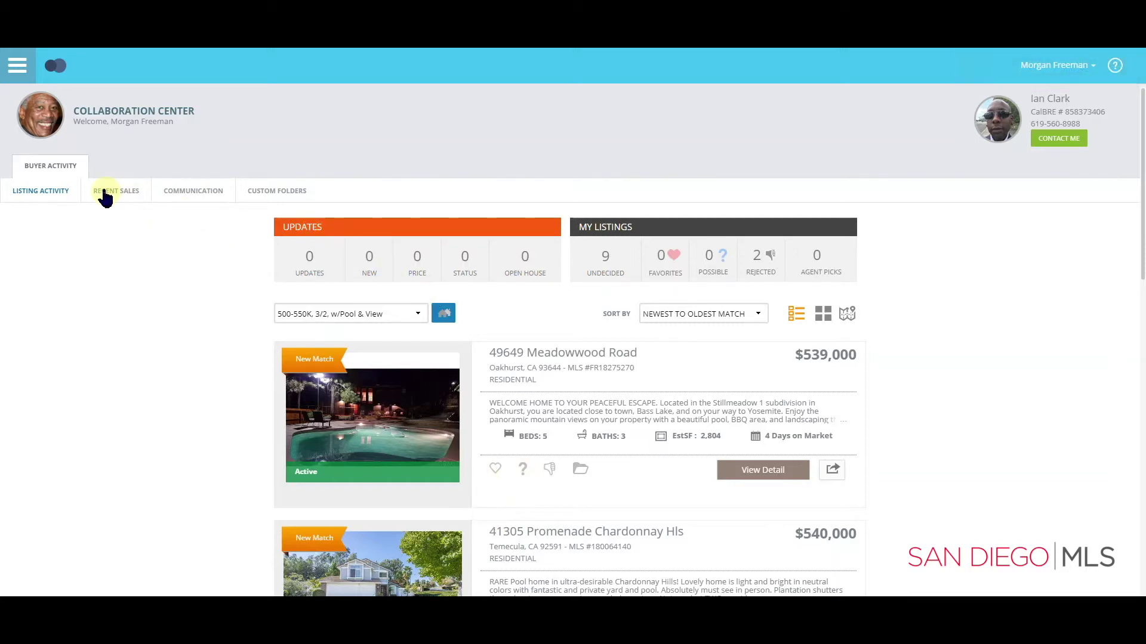
# Step: Show the recent sales and check the available saved searches without changing the current one
pyautogui.click(121, 199)
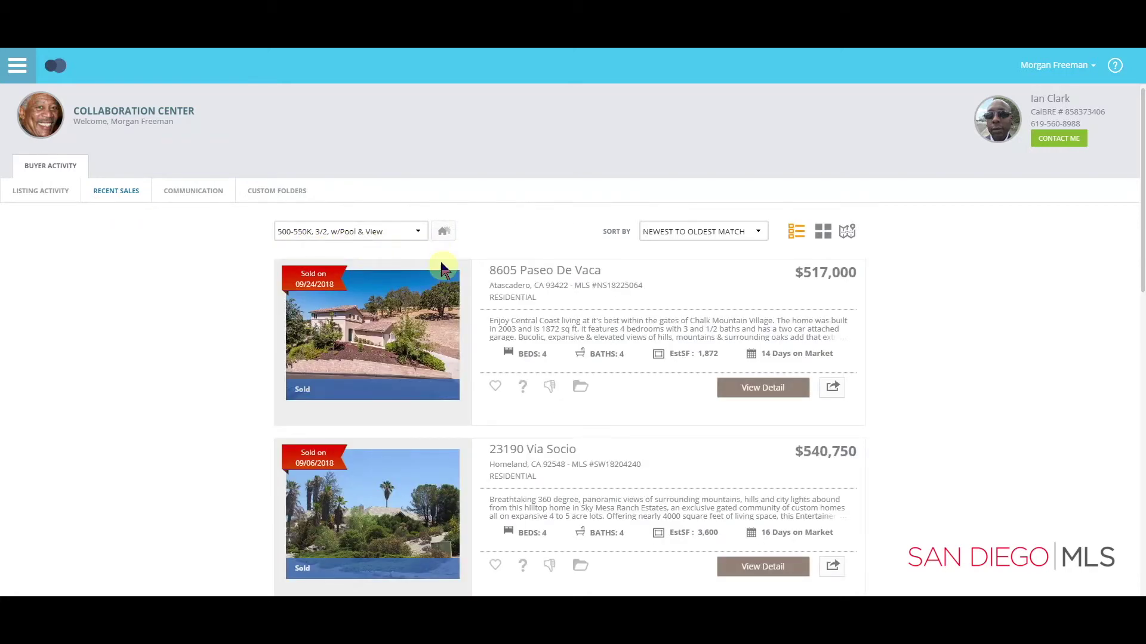
pyautogui.click(417, 232)
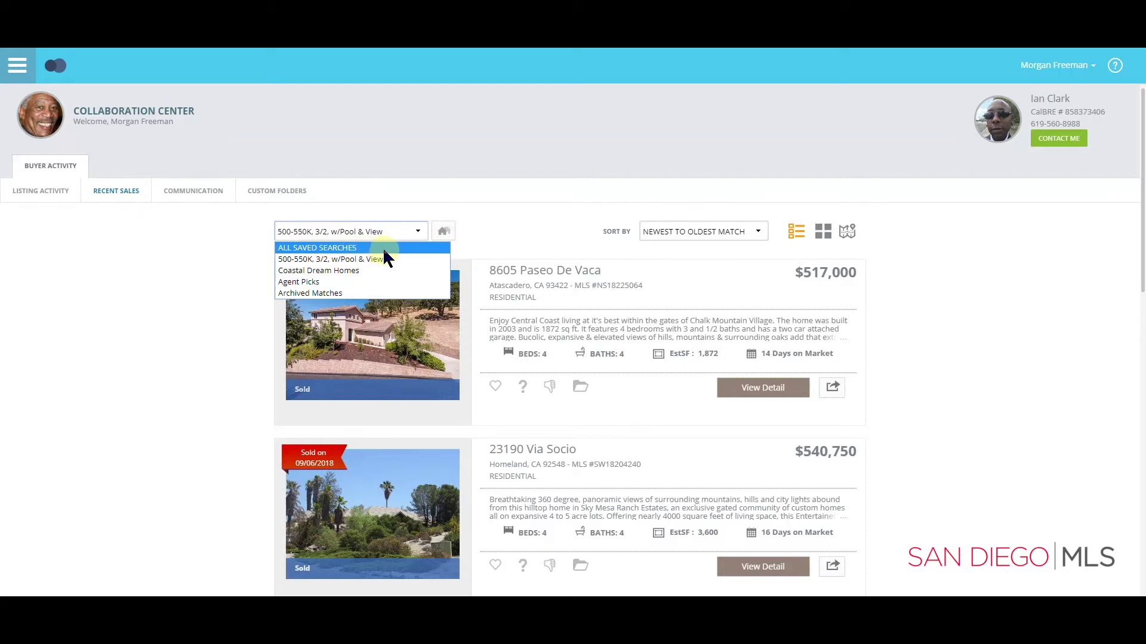
pyautogui.click(486, 228)
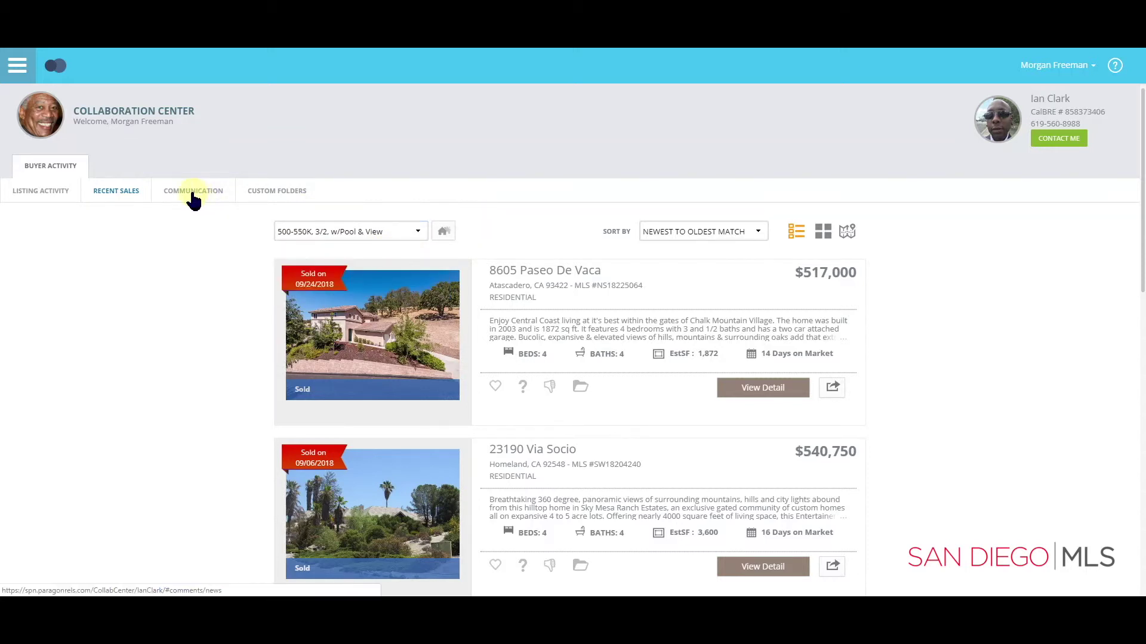
# Step: Check the pages offered in the main navigation, and review the buyer's system and custom folders
pyautogui.click(16, 69)
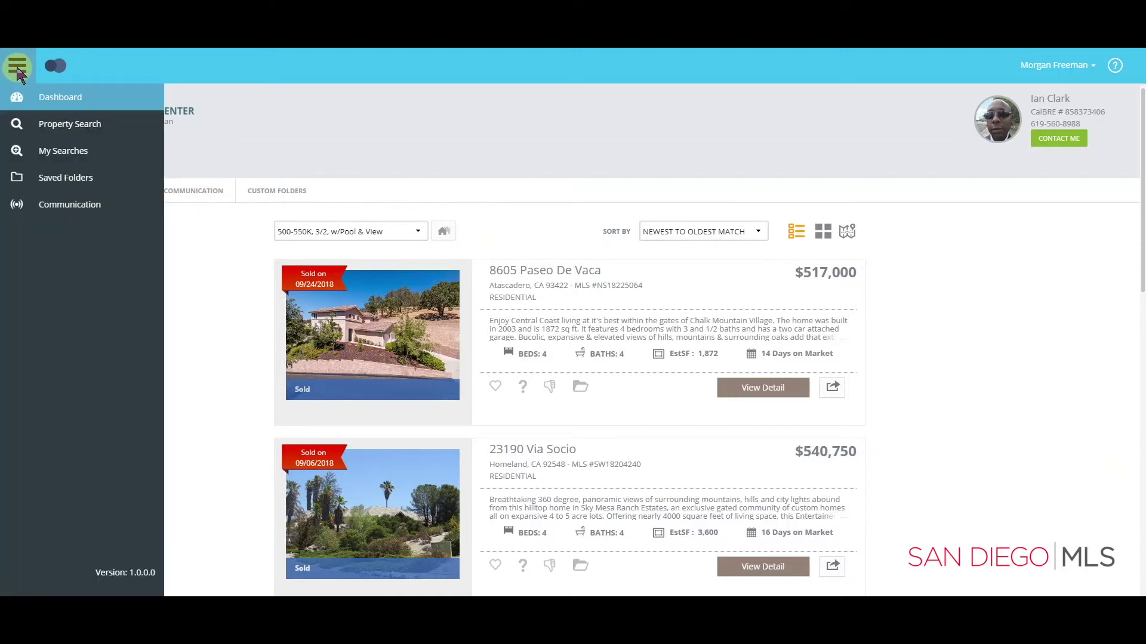
pyautogui.click(17, 69)
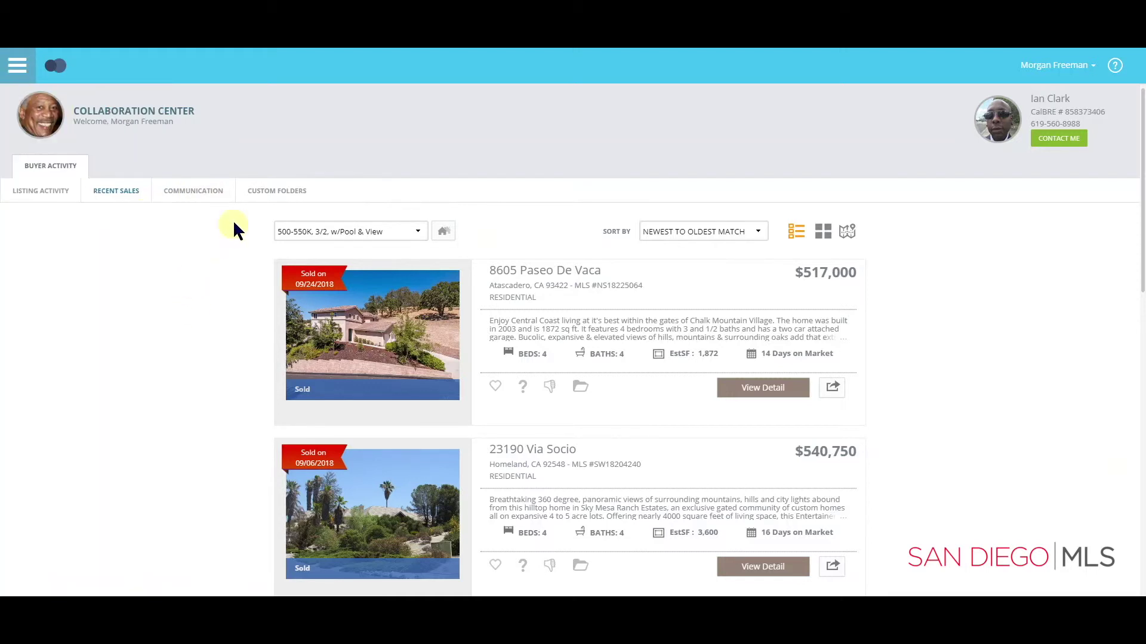
pyautogui.click(267, 192)
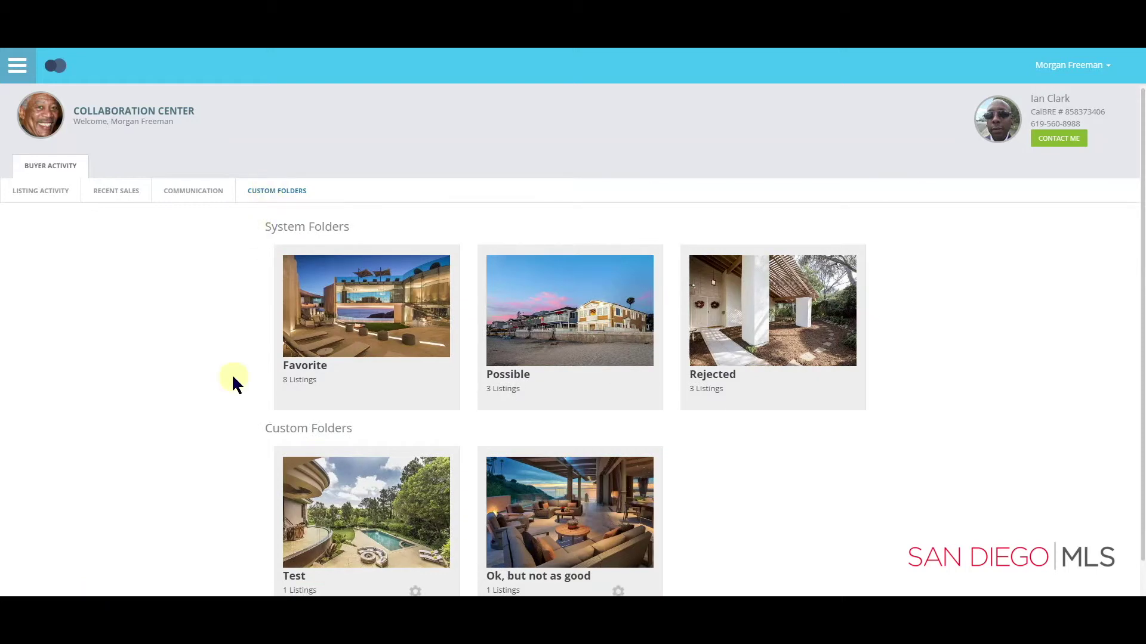
pyautogui.scroll(-1, 233, 376)
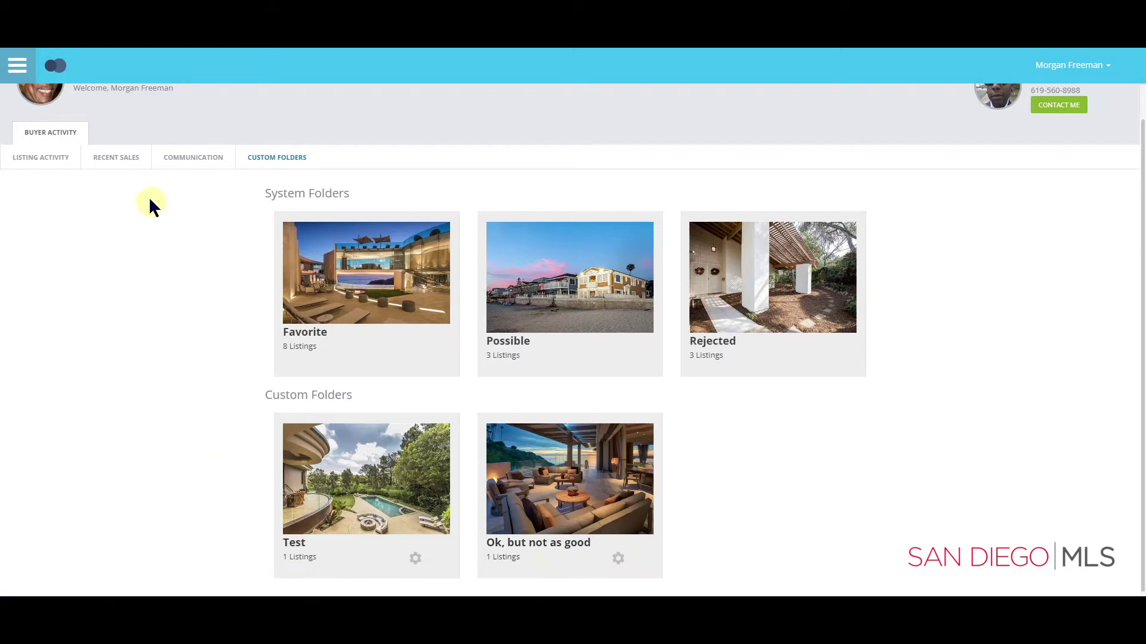
pyautogui.scroll(1, 85, 156)
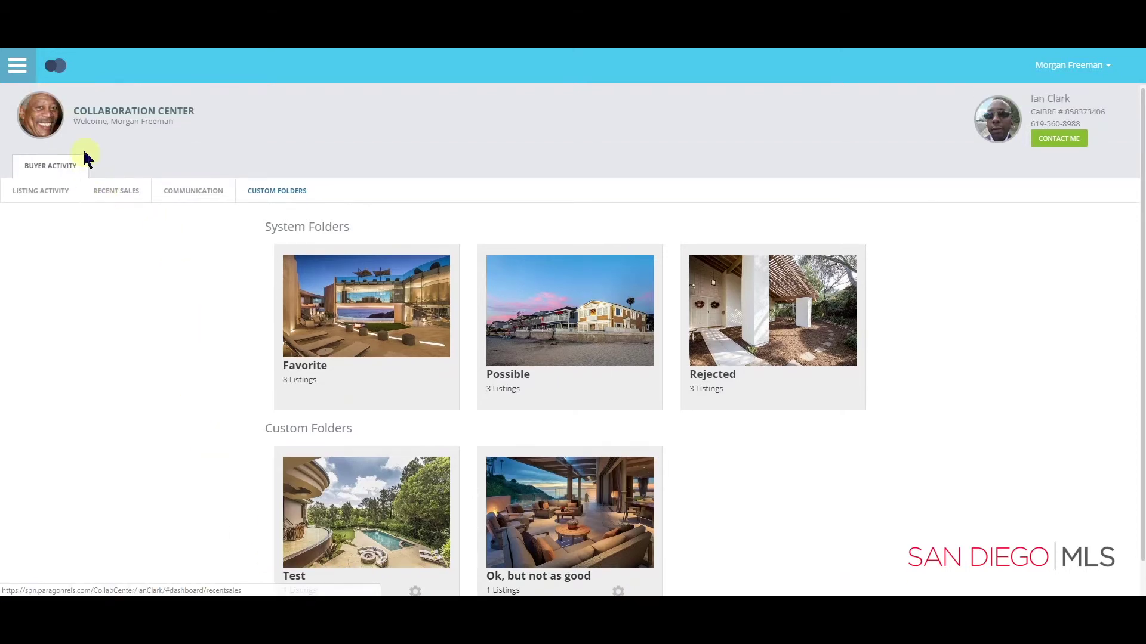
# Step: Open Property Search and apply San Diego, CA 92104 as the search location
pyautogui.click(15, 65)
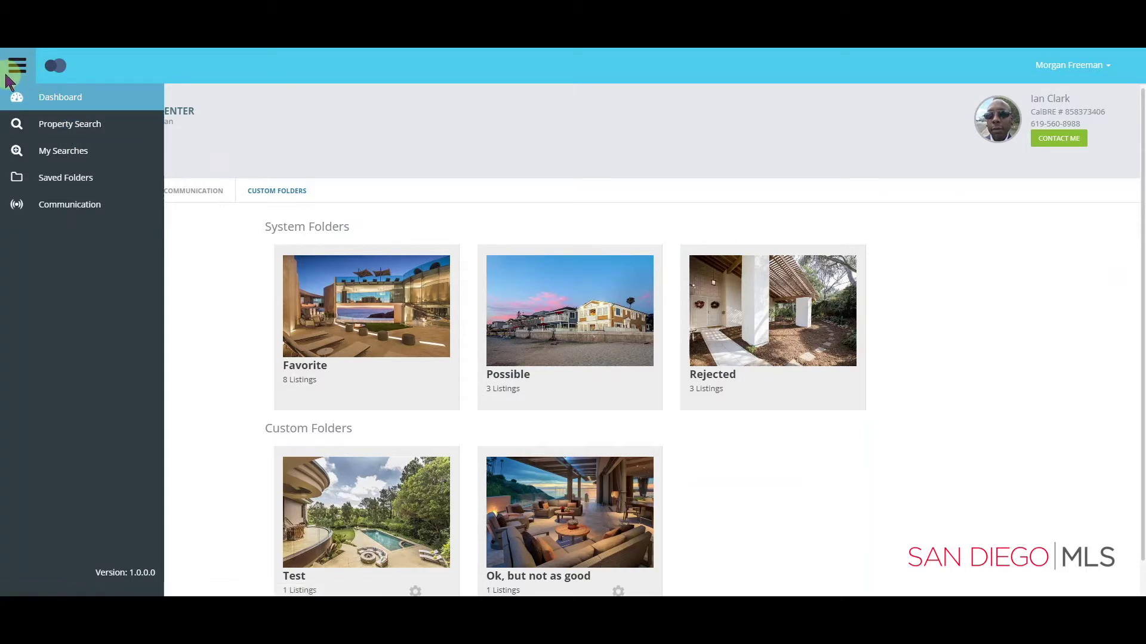
pyautogui.click(65, 129)
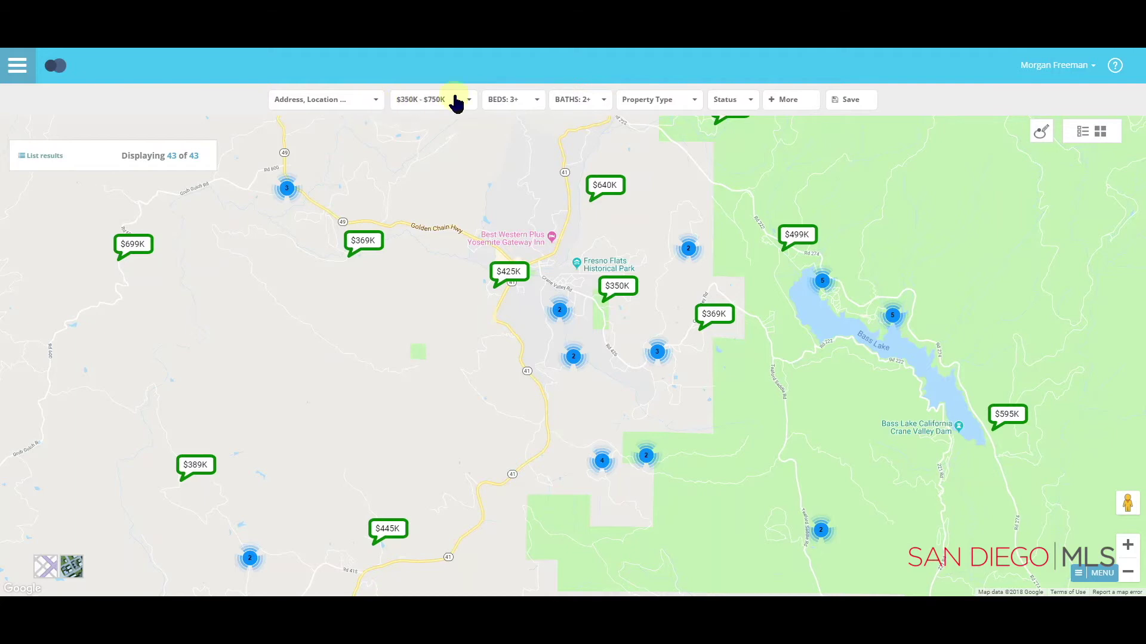
pyautogui.click(344, 105)
pyautogui.click(368, 195)
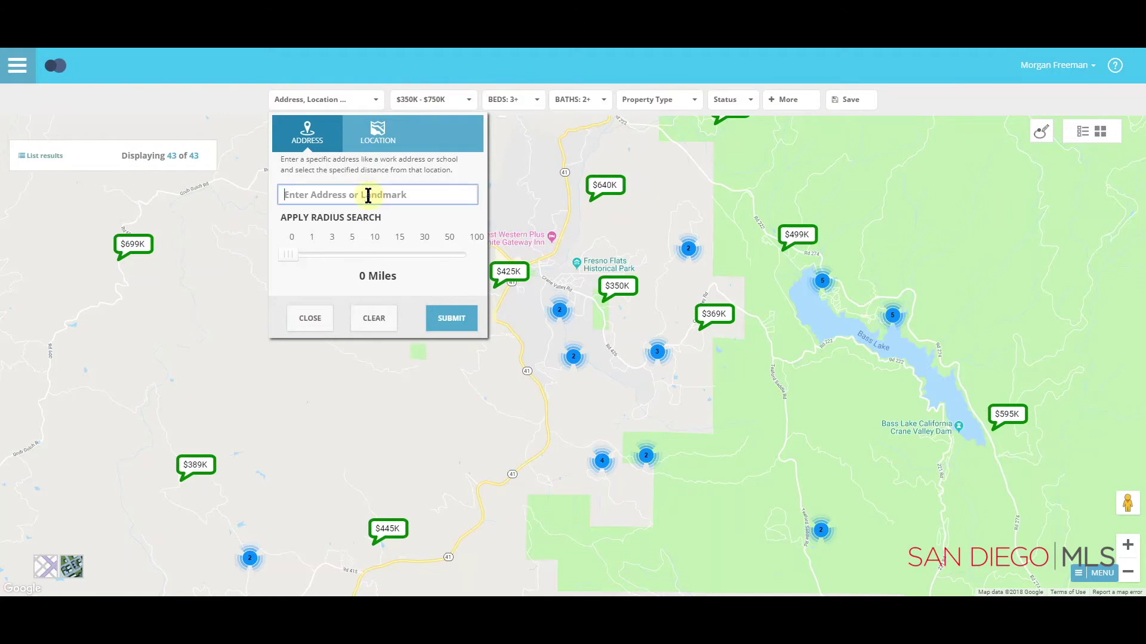
pyautogui.write('92104')
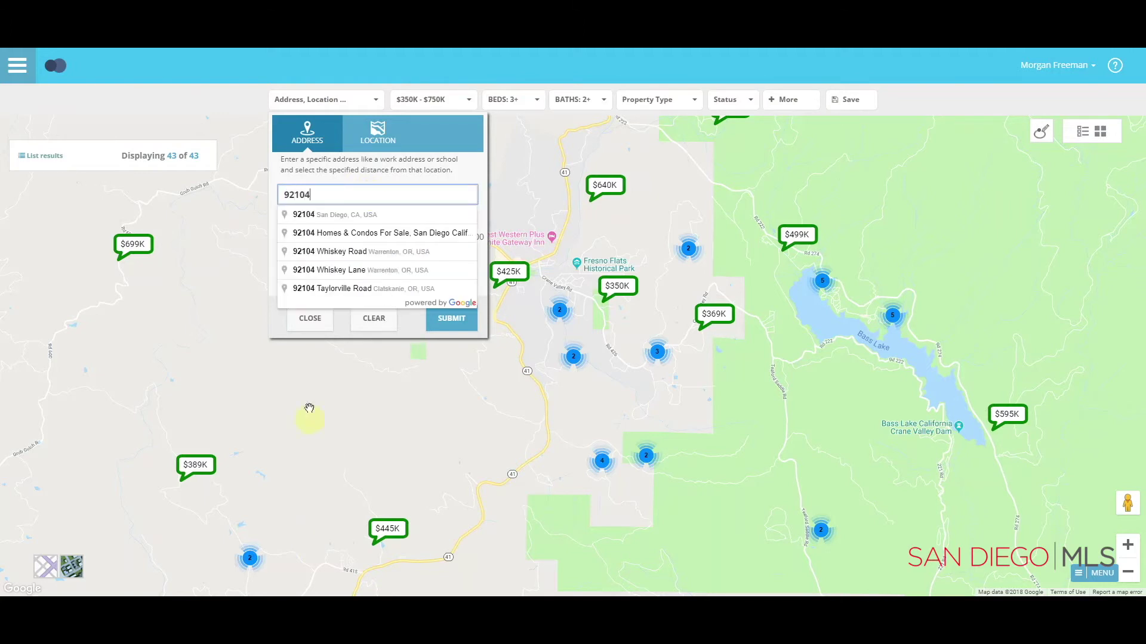
pyautogui.click(354, 215)
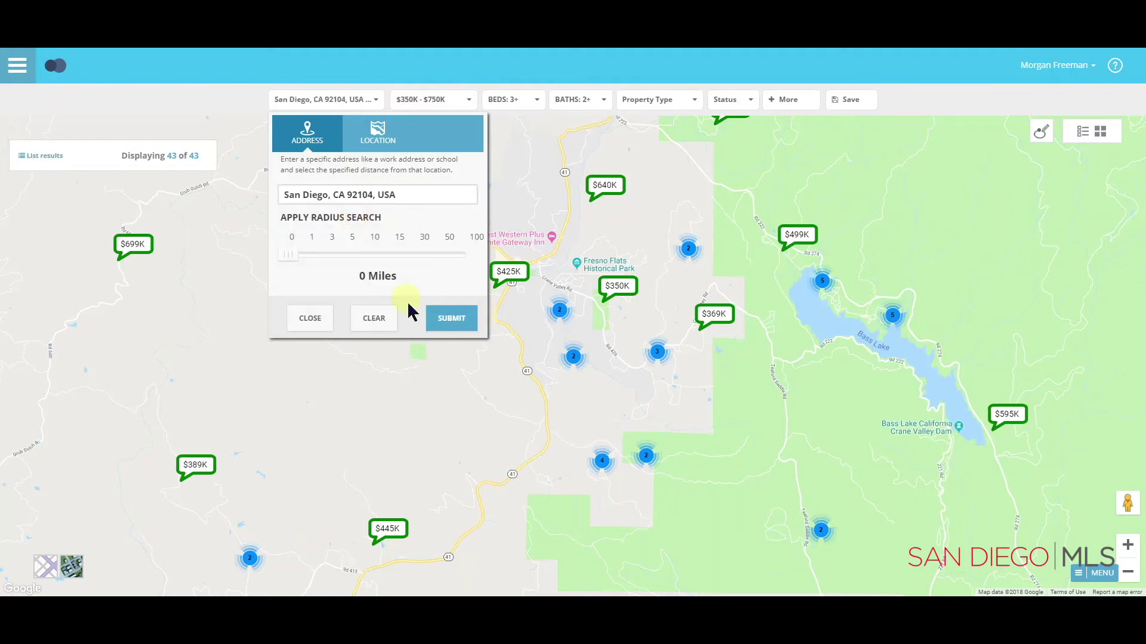
pyautogui.click(449, 323)
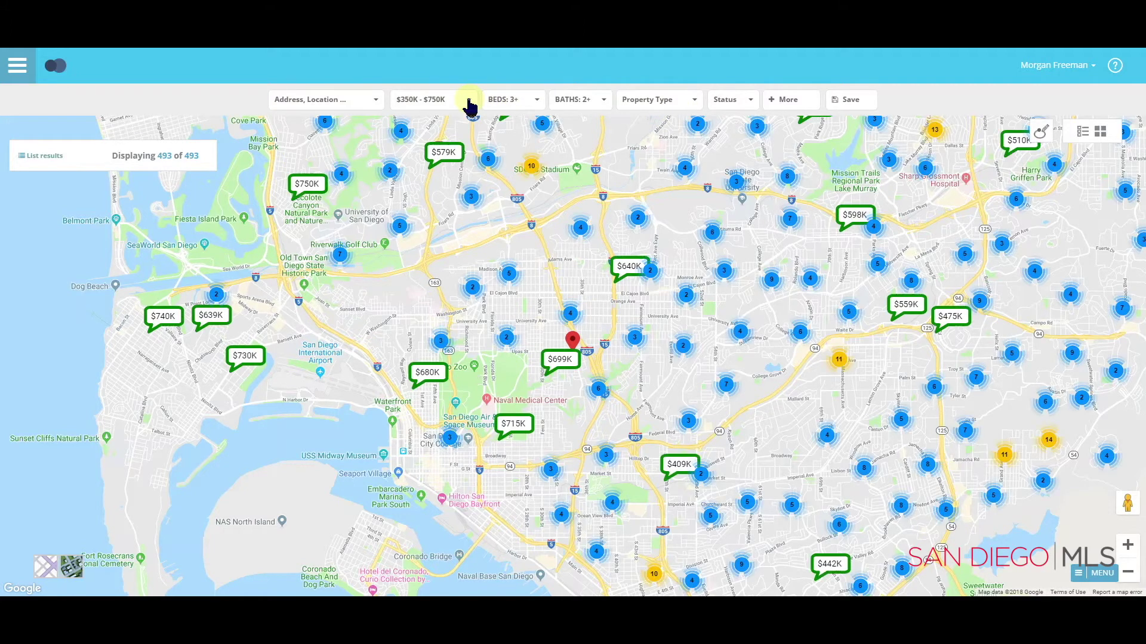
# Step: Set the listing price range to $700,000–$750,000 and open the status filter
pyautogui.click(469, 101)
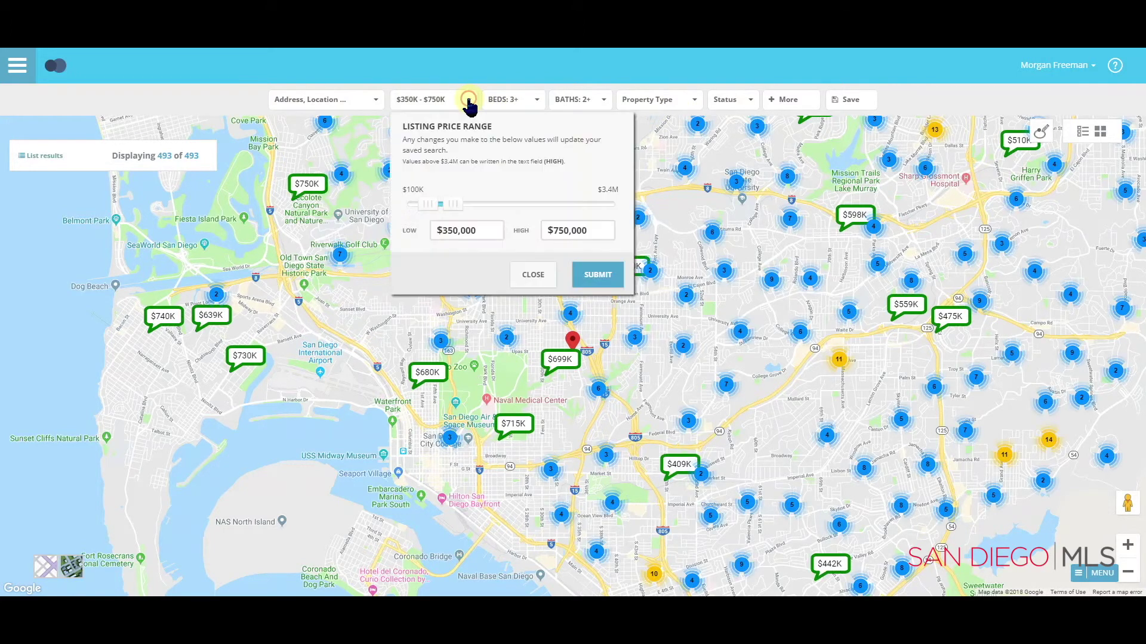
pyautogui.click(459, 233)
pyautogui.click(591, 280)
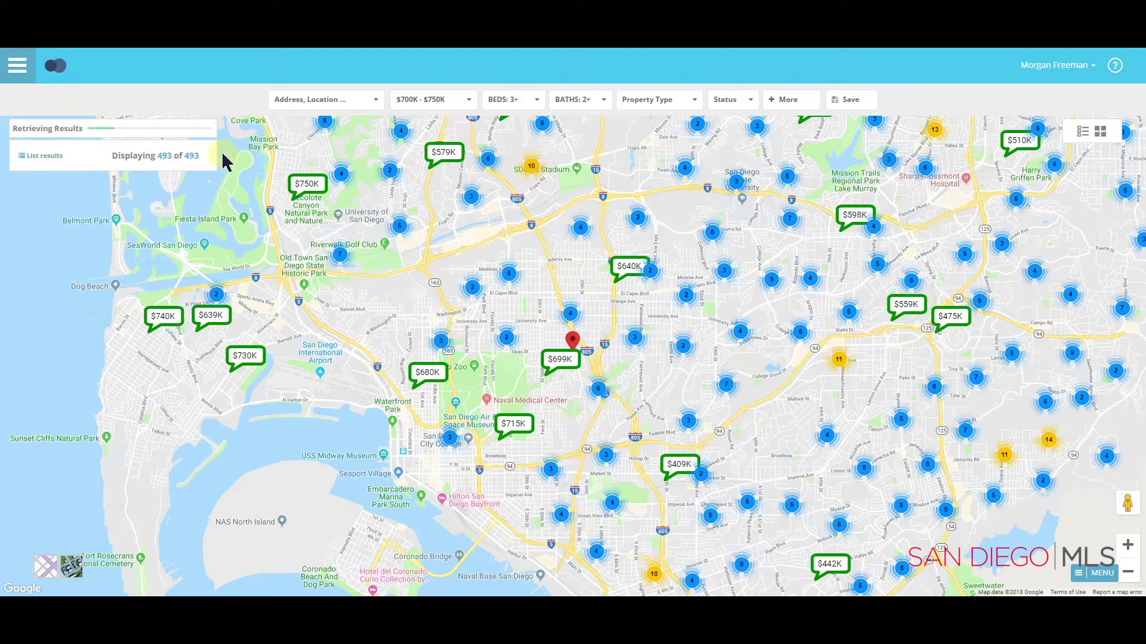
pyautogui.click(443, 152)
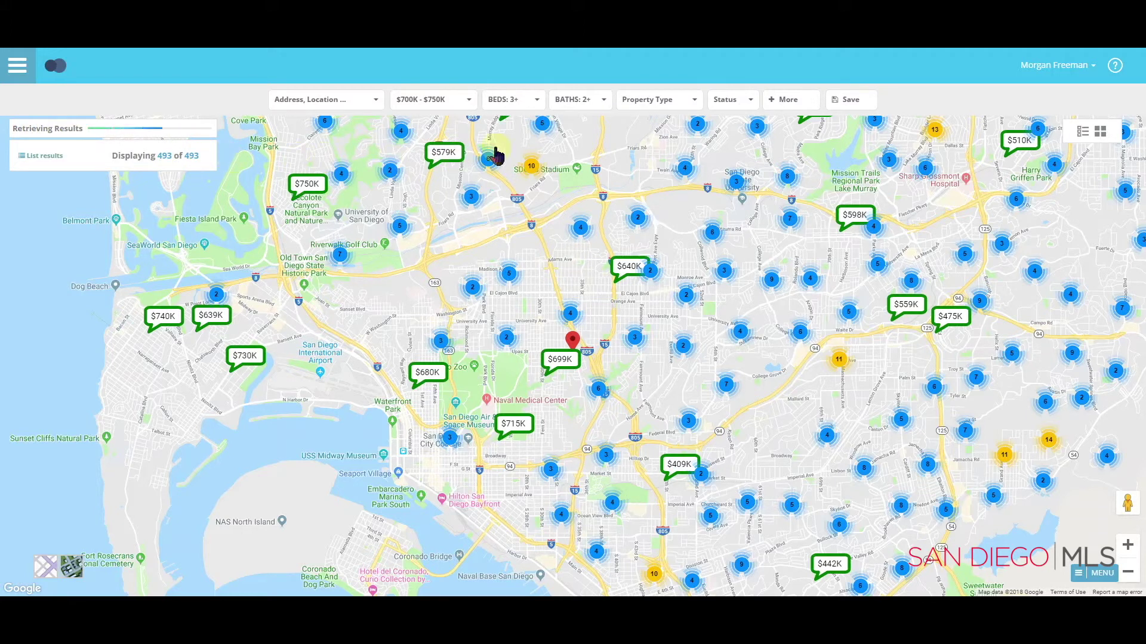
pyautogui.click(735, 102)
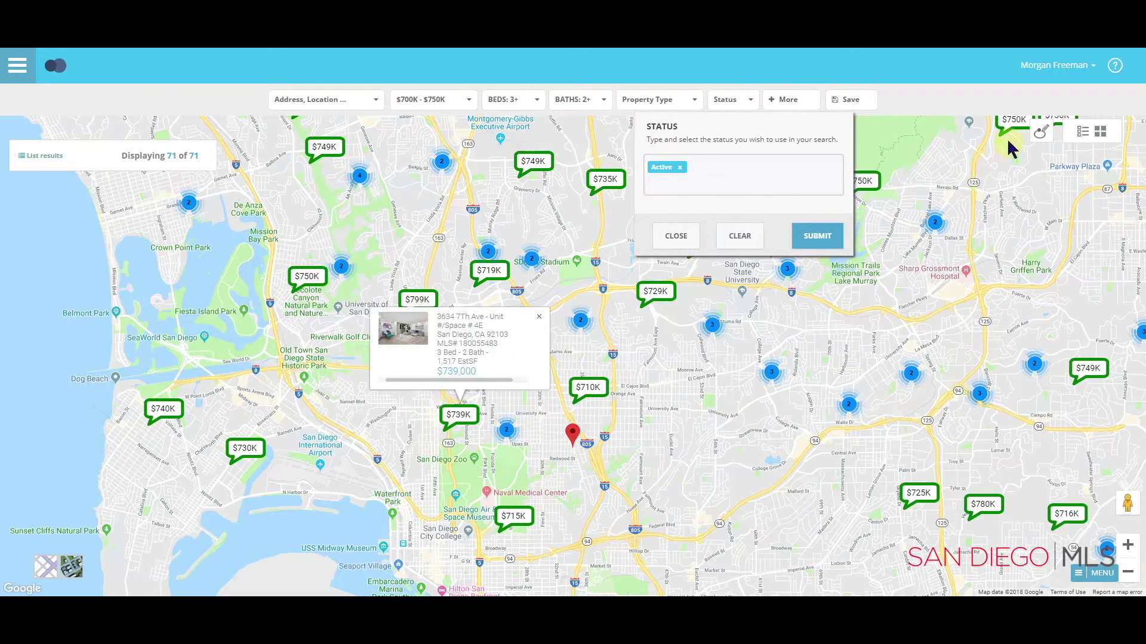
# Step: Draw a closed freehand search area on the map around Balboa Park and North Park
pyautogui.click(1043, 133)
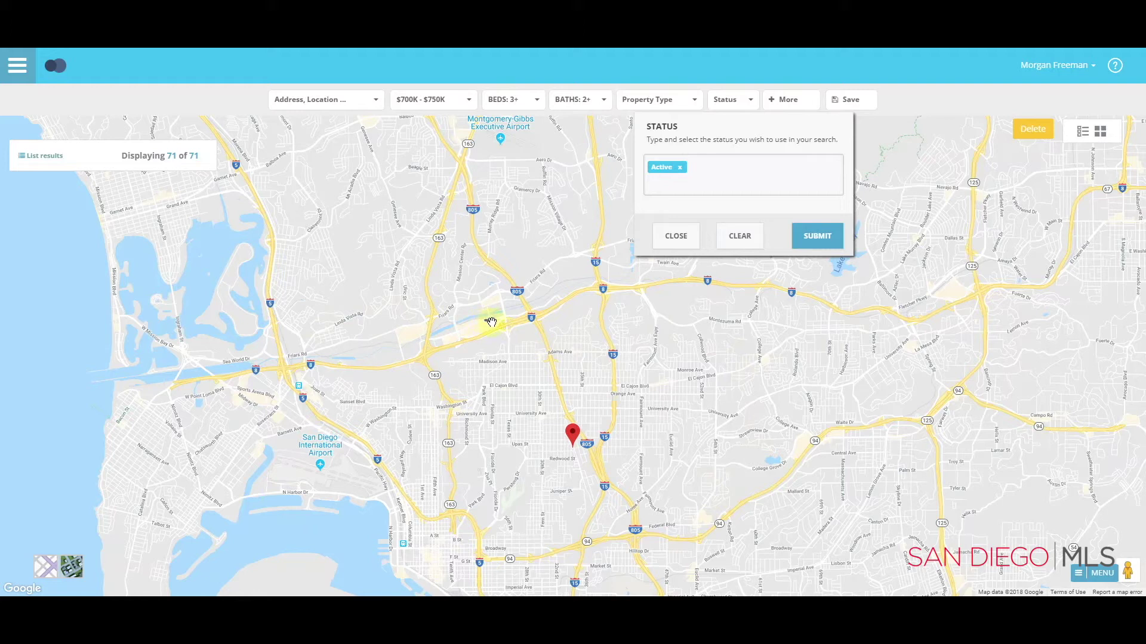
pyautogui.moveTo(500, 325)
pyautogui.mouseDown()
pyautogui.moveTo(557, 330)
pyautogui.moveTo(577, 344)
pyautogui.moveTo(615, 485)
pyautogui.moveTo(593, 537)
pyautogui.moveTo(444, 554)
pyautogui.moveTo(418, 538)
pyautogui.moveTo(417, 503)
pyautogui.moveTo(458, 510)
pyautogui.moveTo(464, 496)
pyautogui.moveTo(435, 418)
pyautogui.moveTo(439, 399)
pyautogui.moveTo(449, 409)
pyautogui.mouseUp()
pyautogui.moveTo(473, 417)
pyautogui.mouseDown()
pyautogui.moveTo(506, 410)
pyautogui.moveTo(489, 322)
pyautogui.mouseUp()
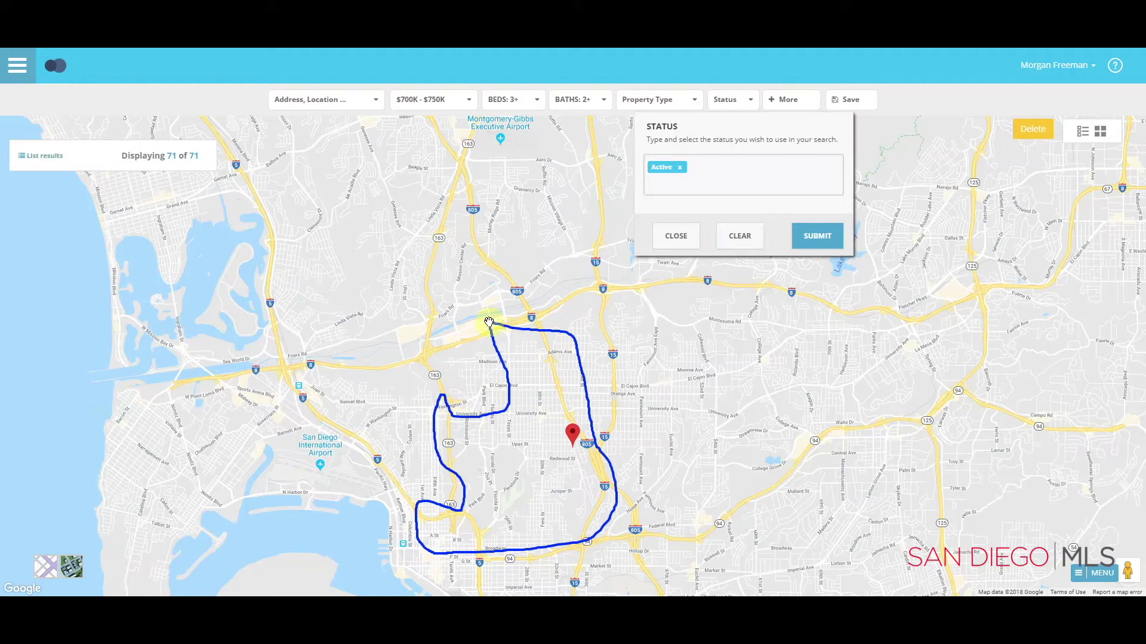
pyautogui.moveTo(488, 322); pyautogui.dragTo(490, 327)
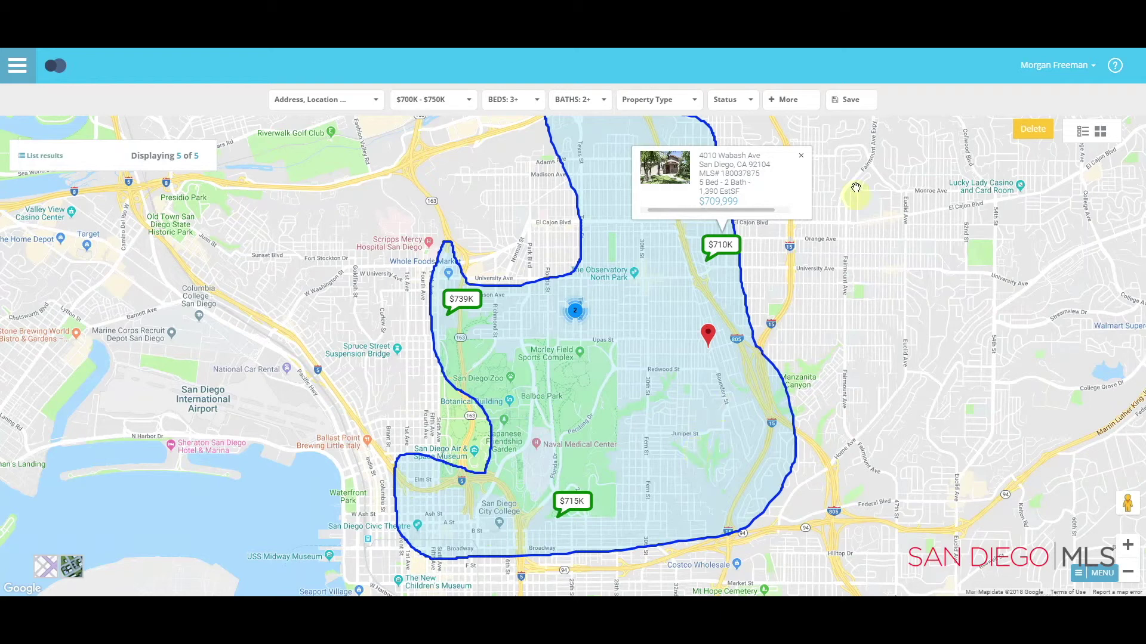
# Step: Save the current property search under the name "Around the park"
pyautogui.click(860, 101)
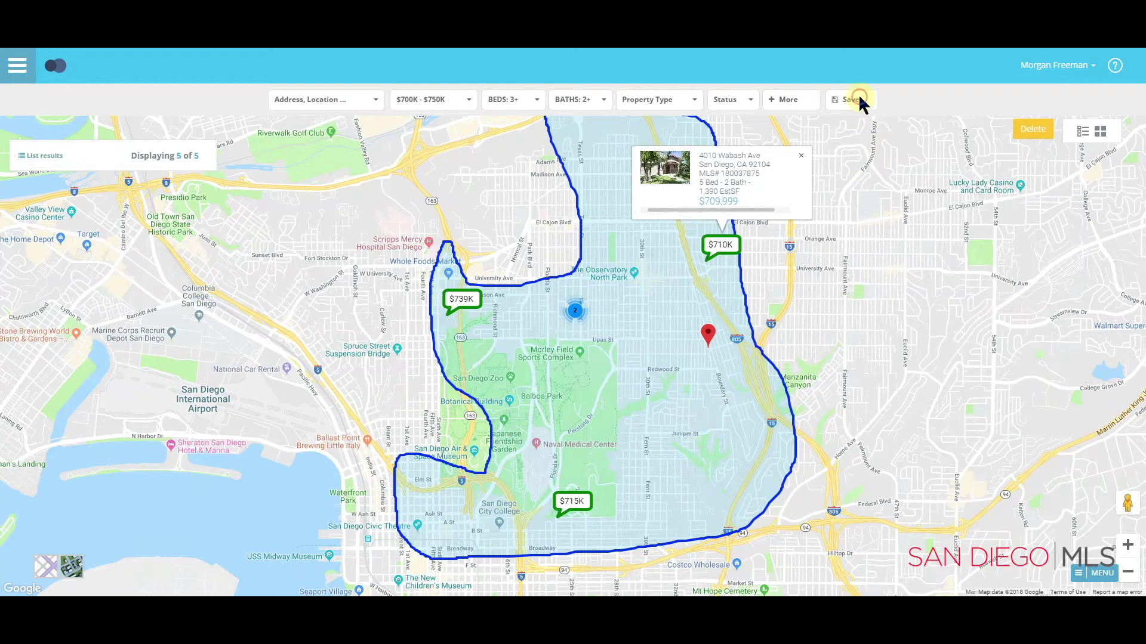
pyautogui.click(670, 169)
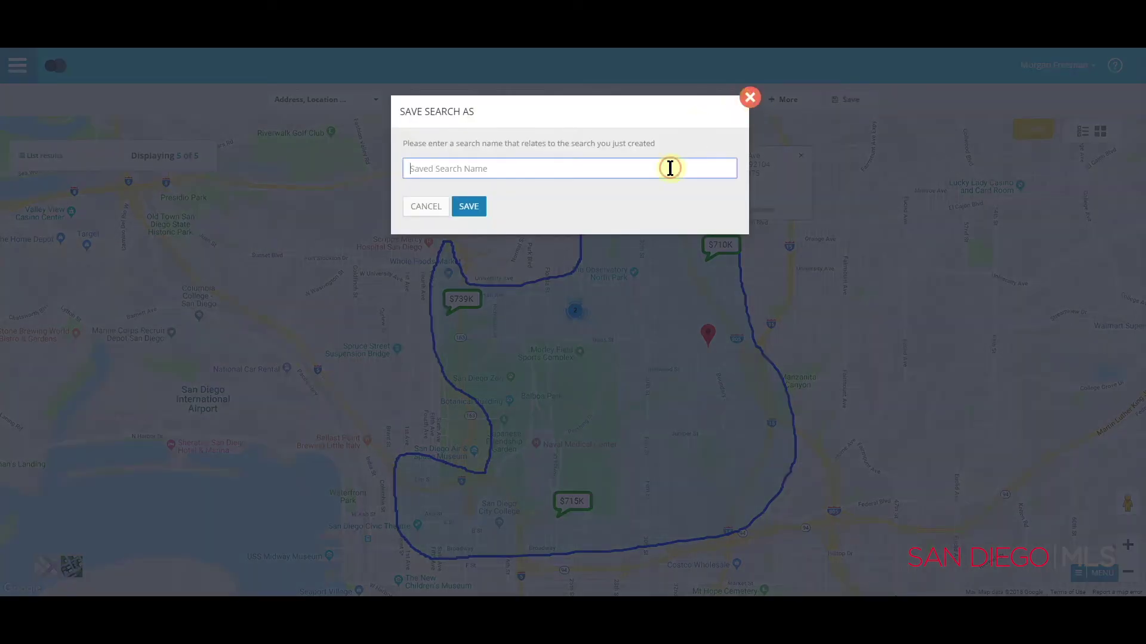
pyautogui.write('Around the park')
pyautogui.click(470, 210)
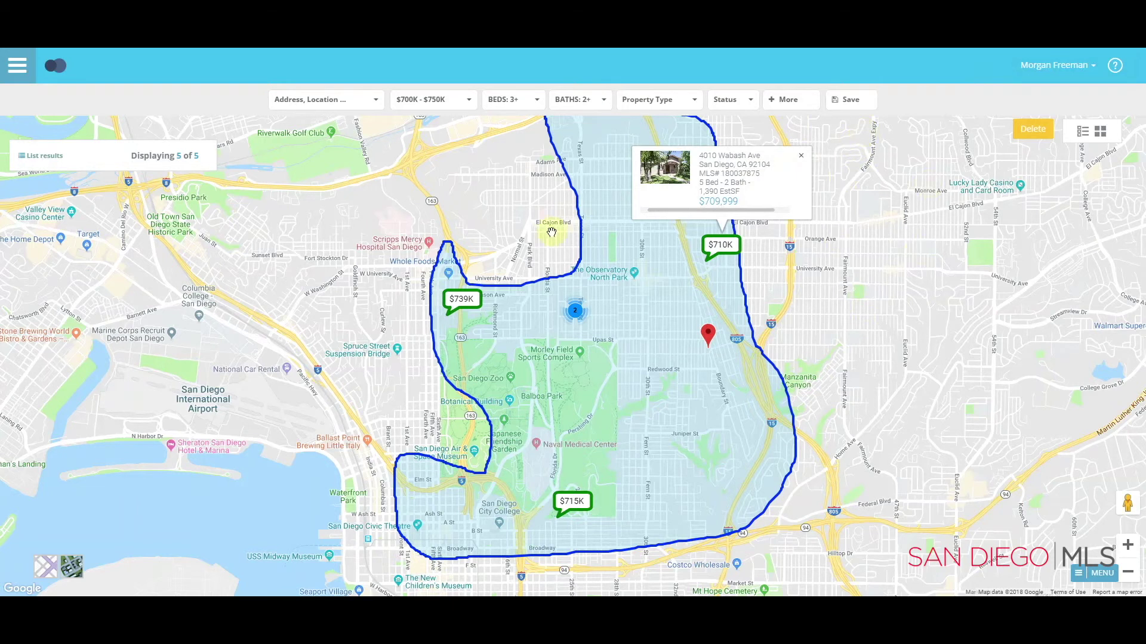
# Step: Return to the Dashboard and check its saved searches for "Around the park" without changing the selection
pyautogui.click(24, 70)
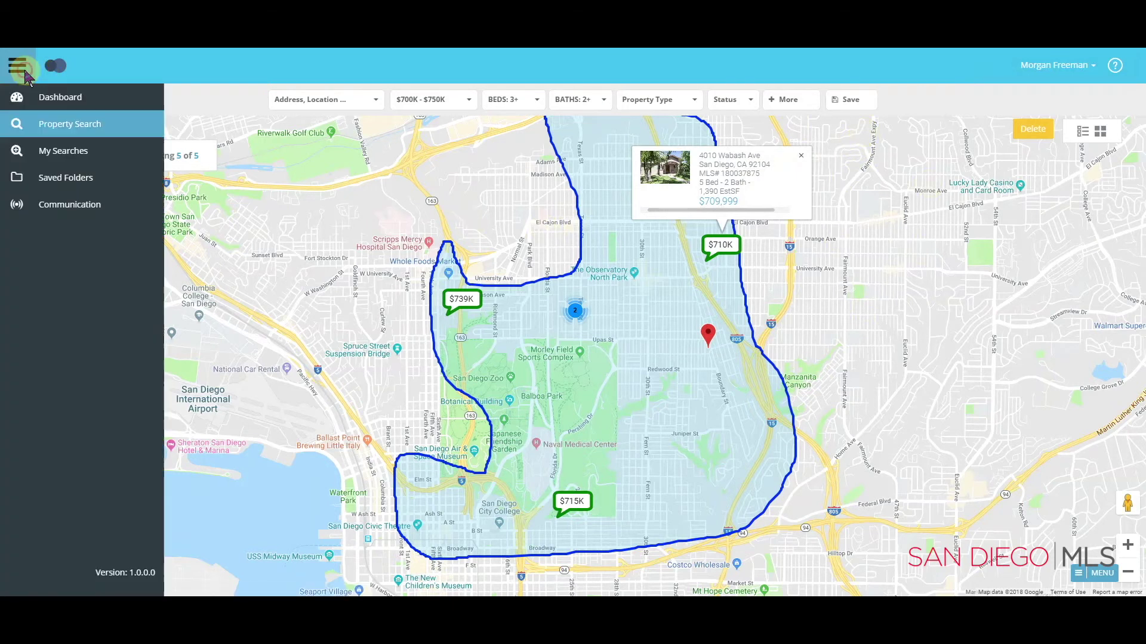
pyautogui.click(54, 99)
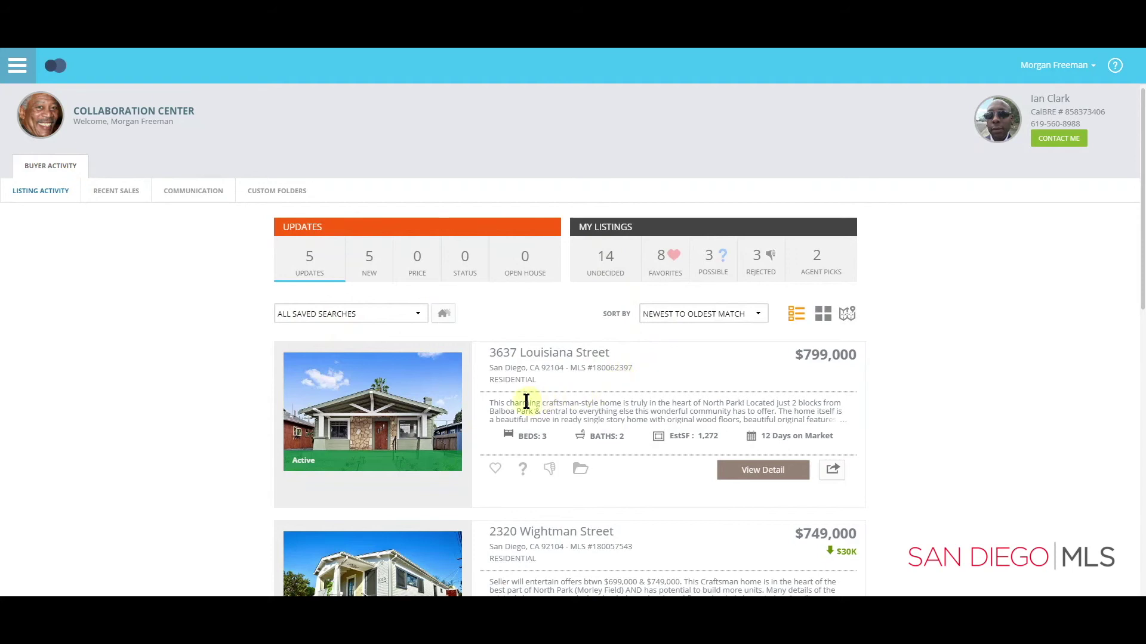
pyautogui.click(354, 314)
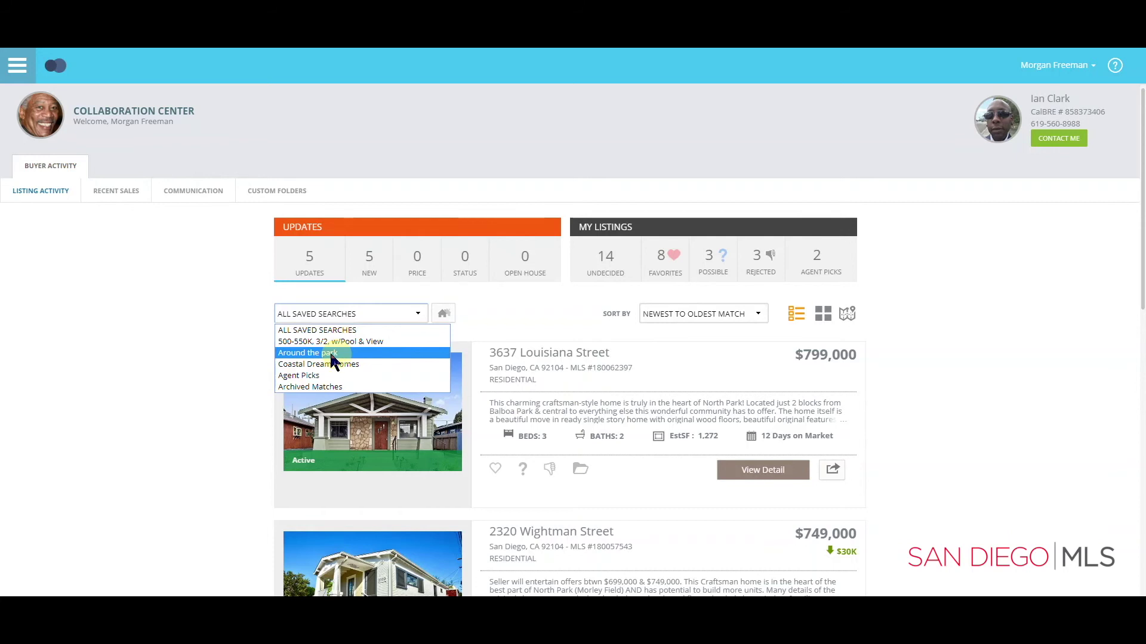
pyautogui.click(235, 345)
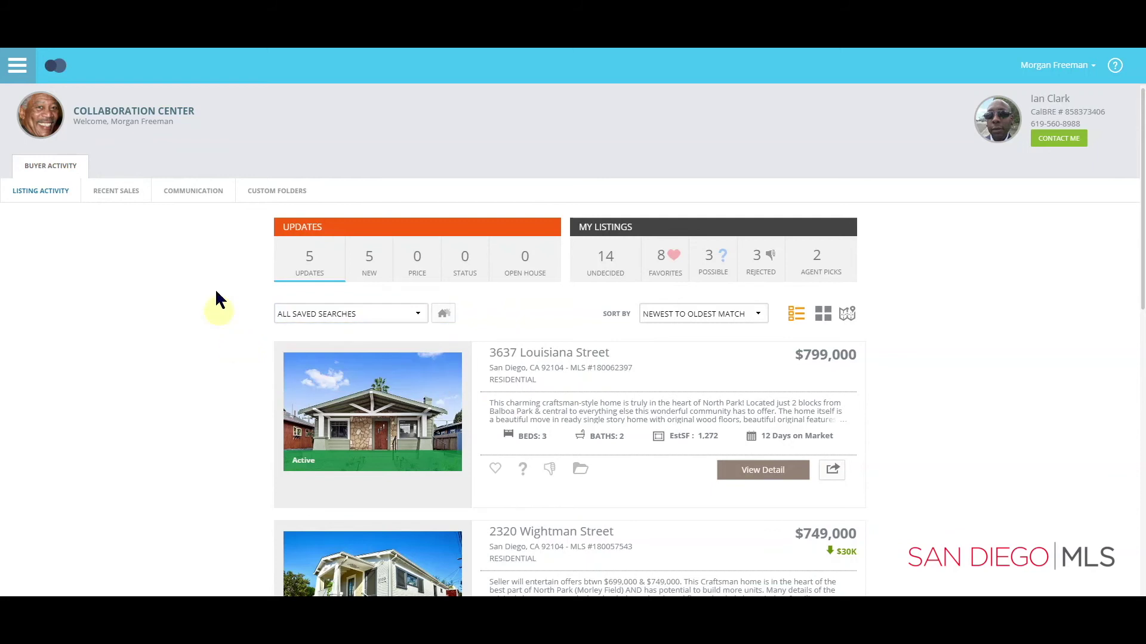
# Step: Open the "Around the park" search from My Searches and go back to the Dashboard
pyautogui.click(17, 65)
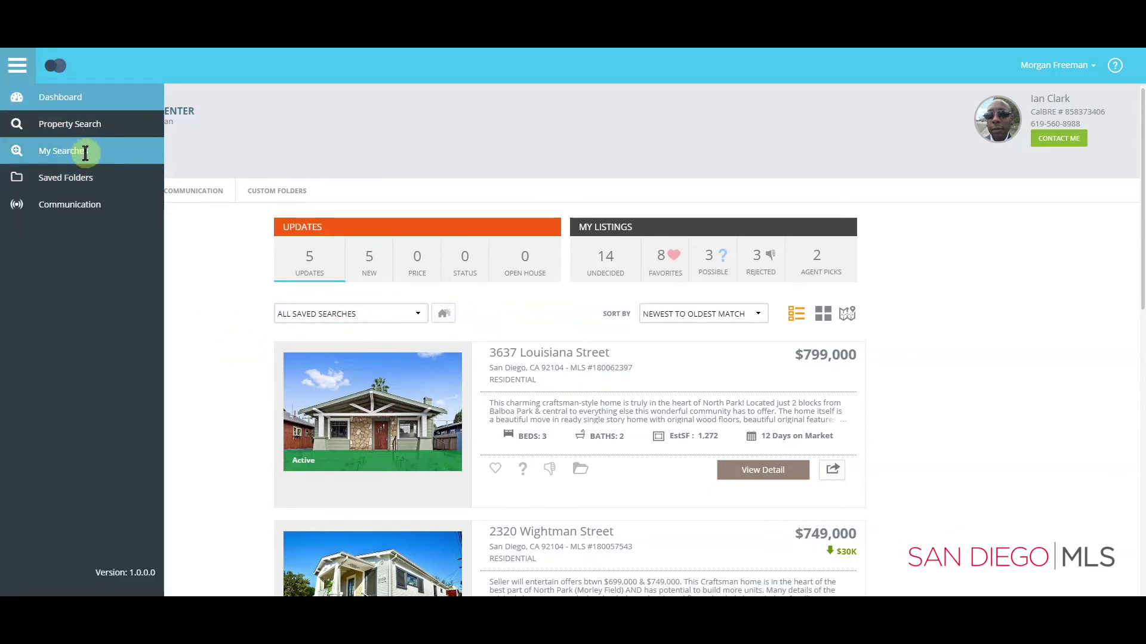
pyautogui.click(51, 153)
pyautogui.click(138, 150)
pyautogui.click(104, 173)
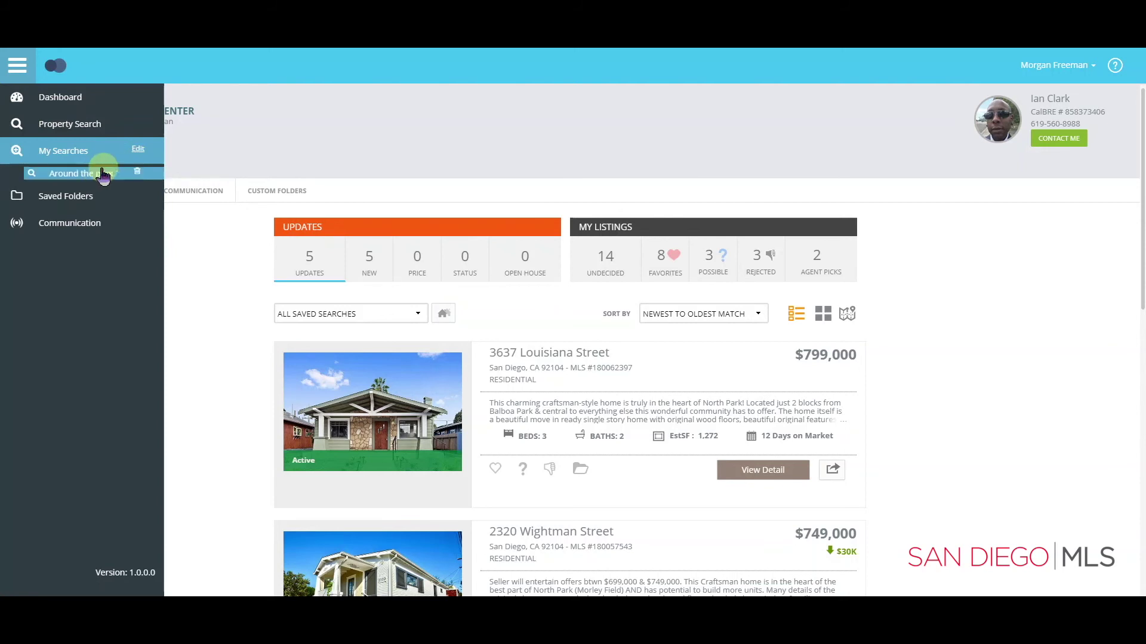
pyautogui.click(87, 175)
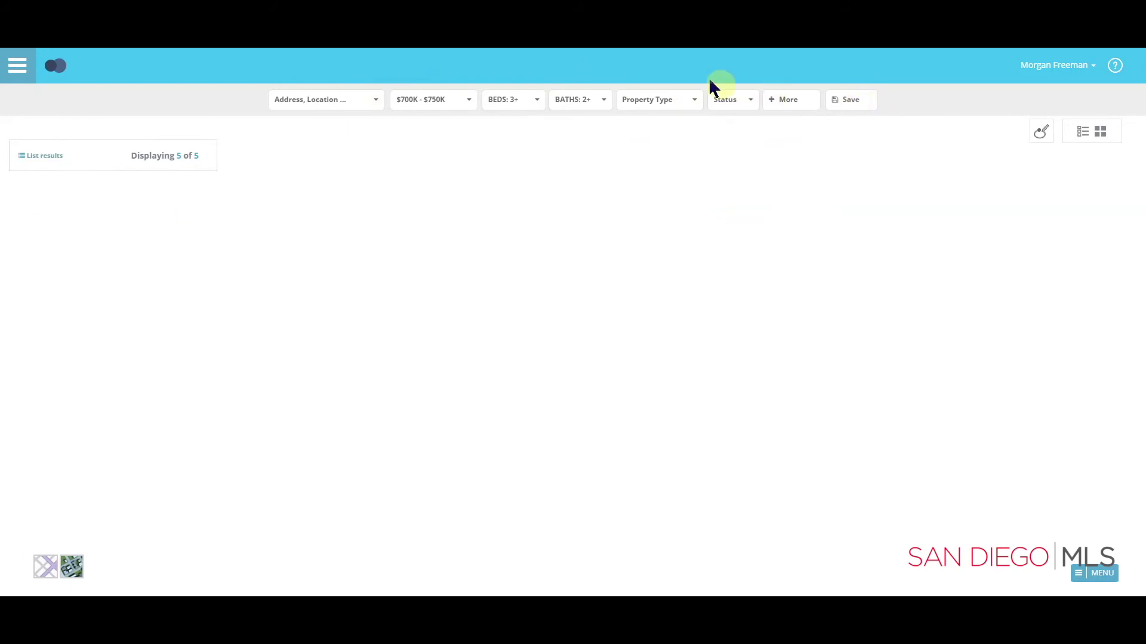
pyautogui.click(14, 76)
pyautogui.click(40, 99)
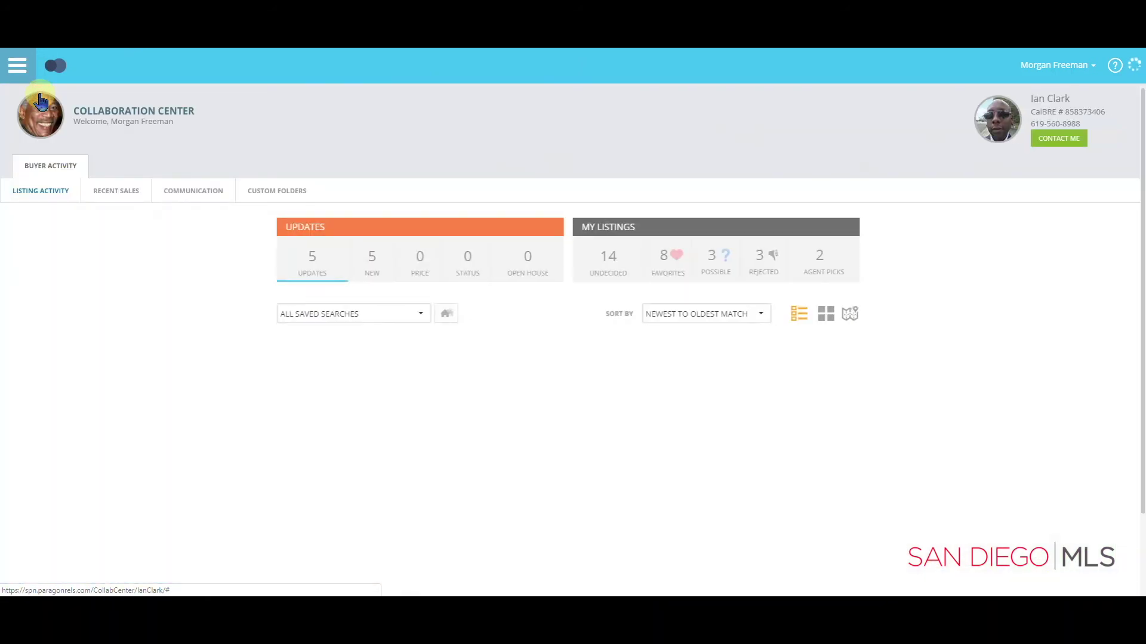